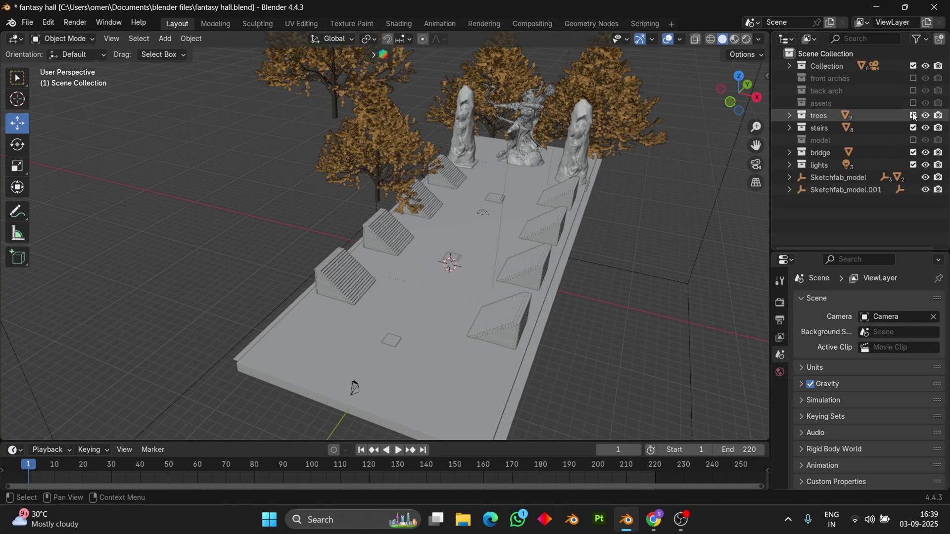
Exclude the trees and assets collections in the Outliner, then orbit to look down the hall
left_click(914, 116)
left_click(914, 116)
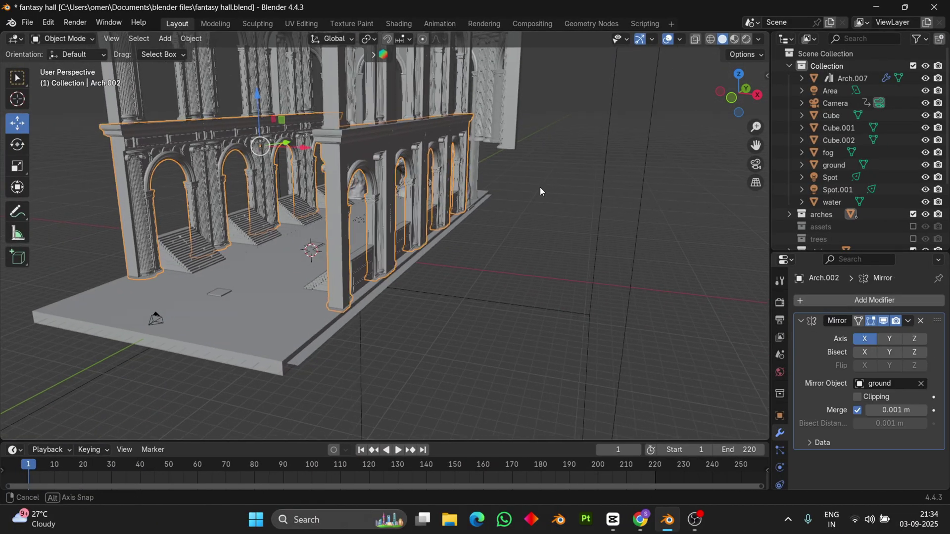
mouse_move(540, 188)
middle_mouse_down()
mouse_move(467, 251)
mouse_move(461, 245)
middle_mouse_up()
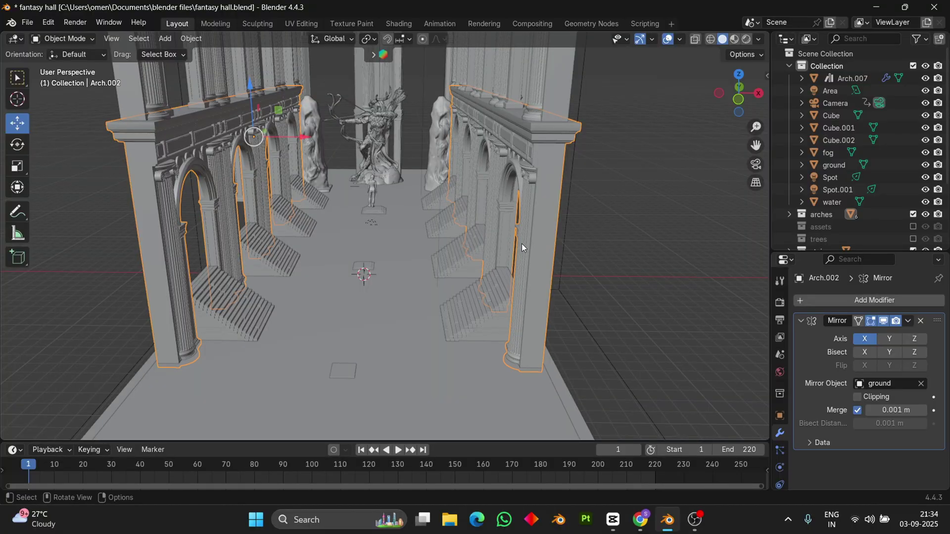
Orbit outside the building and select the standalone arch Arch.007
mouse_move(521, 244)
middle_mouse_down()
mouse_move(528, 302)
mouse_move(609, 305)
middle_mouse_up()
scroll(645, 337, "up", 5)
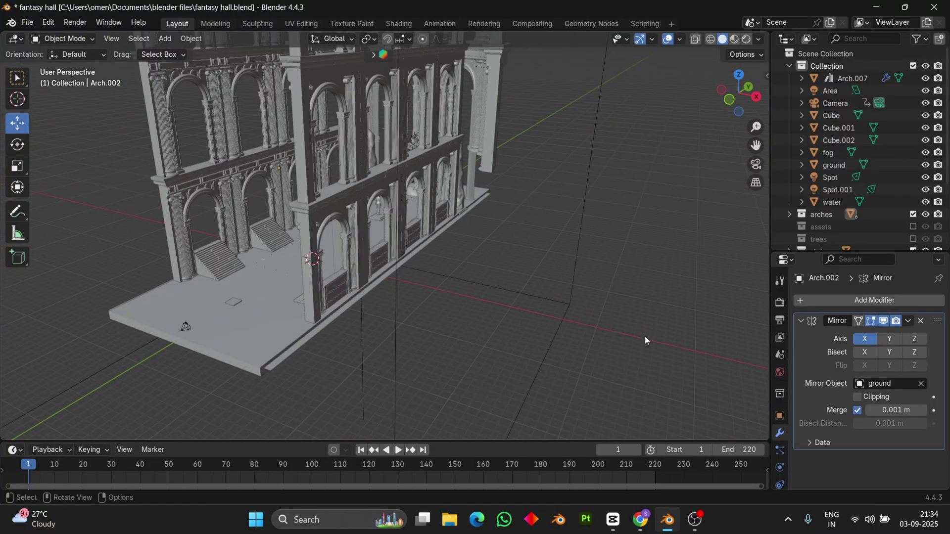
middle_click_drag(735, 156, 329, 165, "shift")
scroll(418, 212, "down", 3)
left_click(569, 225)
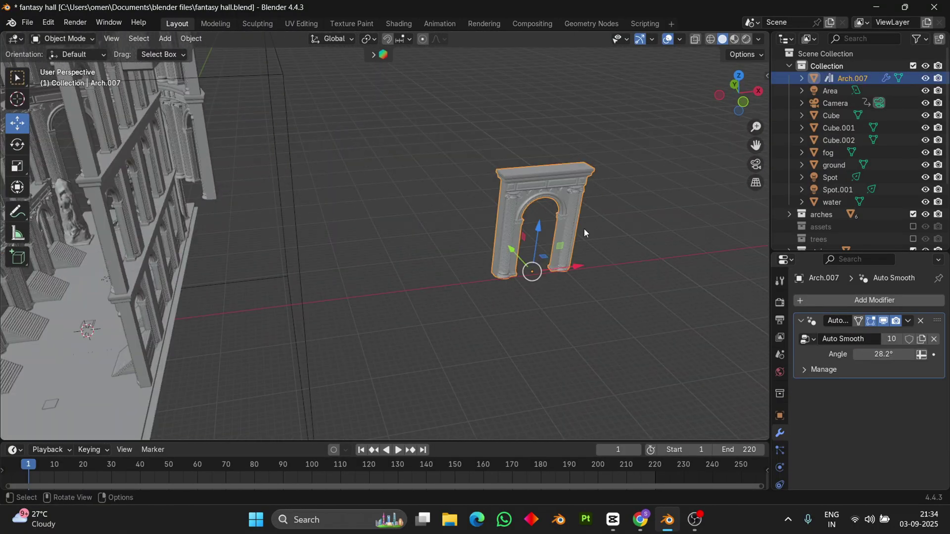
scroll(609, 248, "up", 2)
scroll(573, 265, "up", 2)
scroll(573, 265, "down", 2)
Add an Array modifier to Arch.007 with relative offset X 0.9 and count 4
left_click(822, 303)
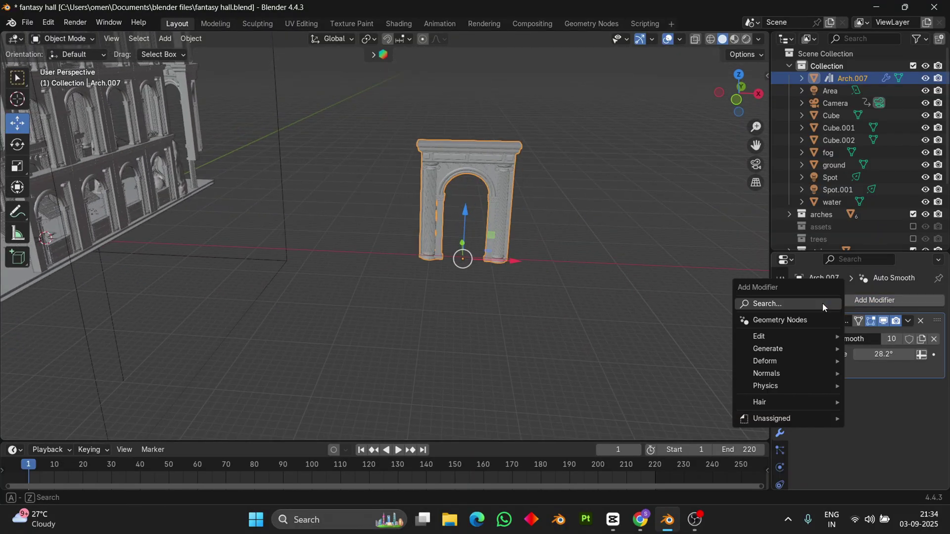
key("Return")
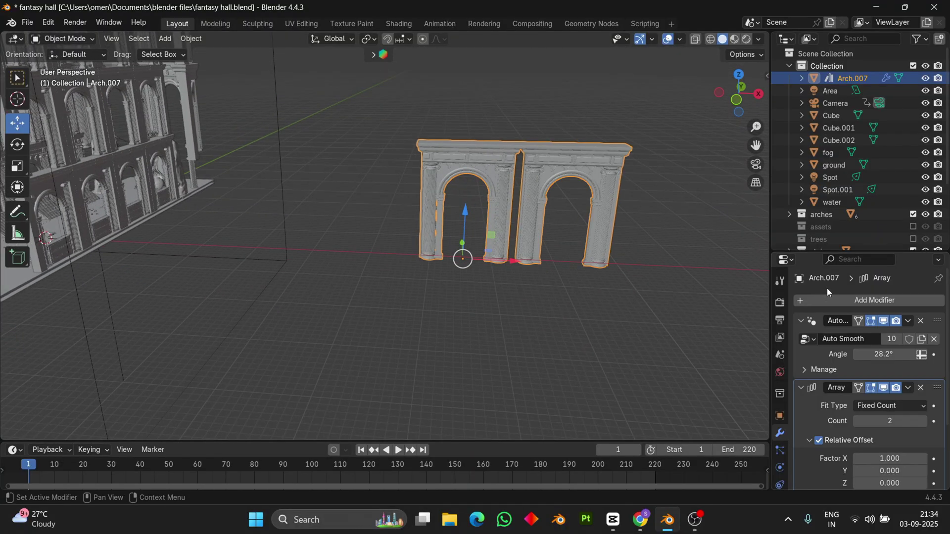
scroll(860, 390, "down", 3)
left_click(880, 384)
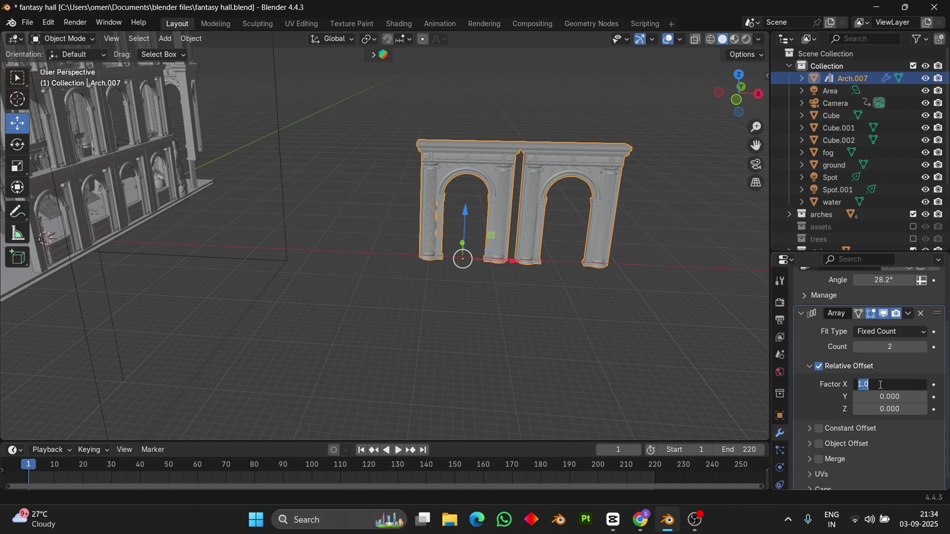
type("0.9")
key("Return")
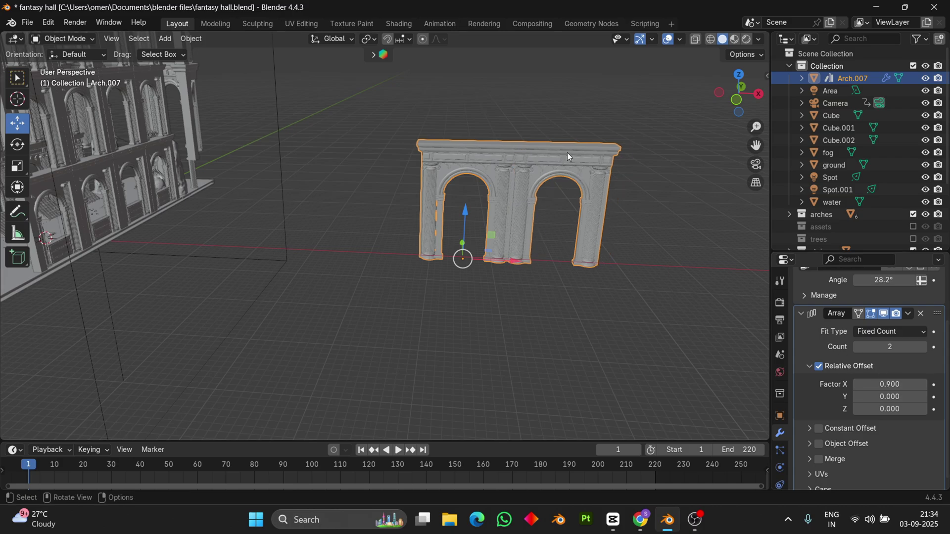
left_click(924, 347)
left_click(923, 347)
Orbit around the new four-arch row to inspect it from several angles
mouse_move(683, 347)
middle_mouse_down()
mouse_move(521, 209)
mouse_move(521, 287)
mouse_move(353, 203)
middle_mouse_up()
scroll(535, 266, "up", 4)
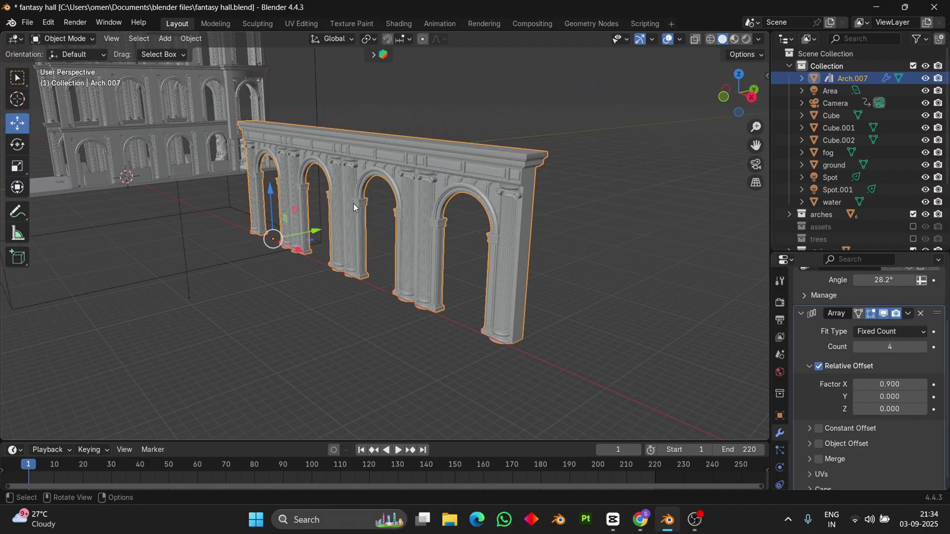
scroll(433, 249, "down", 3)
middle_click_drag(435, 208, 530, 220)
left_click(382, 197)
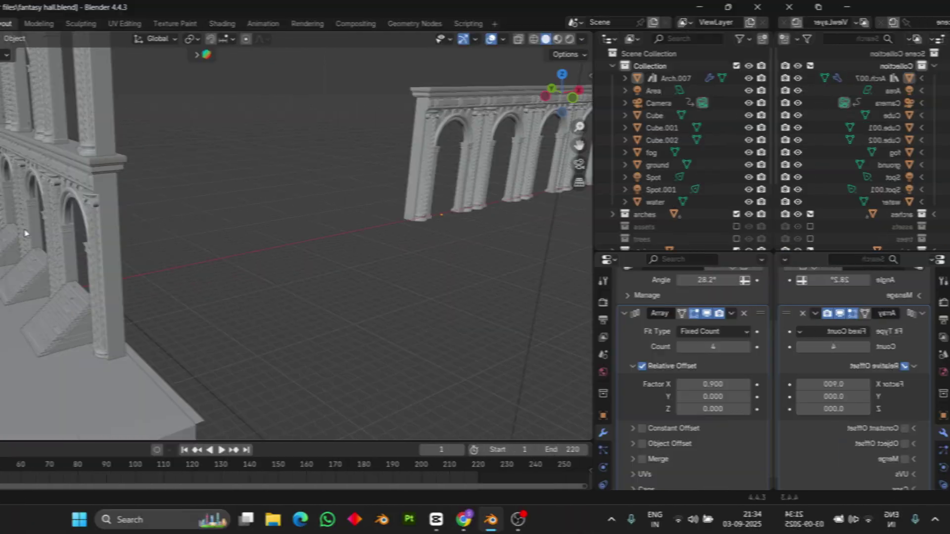
mouse_move(382, 197)
middle_mouse_down()
mouse_move(462, 231)
mouse_move(271, 213)
middle_mouse_up()
Inspect the curved arch Arch.004, then reselect Arch.007 to add another modifier
left_click(272, 213)
scroll(414, 194, "down", 3)
mouse_move(414, 194)
middle_mouse_down()
mouse_move(255, 217)
mouse_move(376, 226)
mouse_move(326, 239)
mouse_move(370, 221)
mouse_move(332, 216)
mouse_move(572, 242)
mouse_move(648, 238)
middle_mouse_up()
scroll(648, 237, "up", 4)
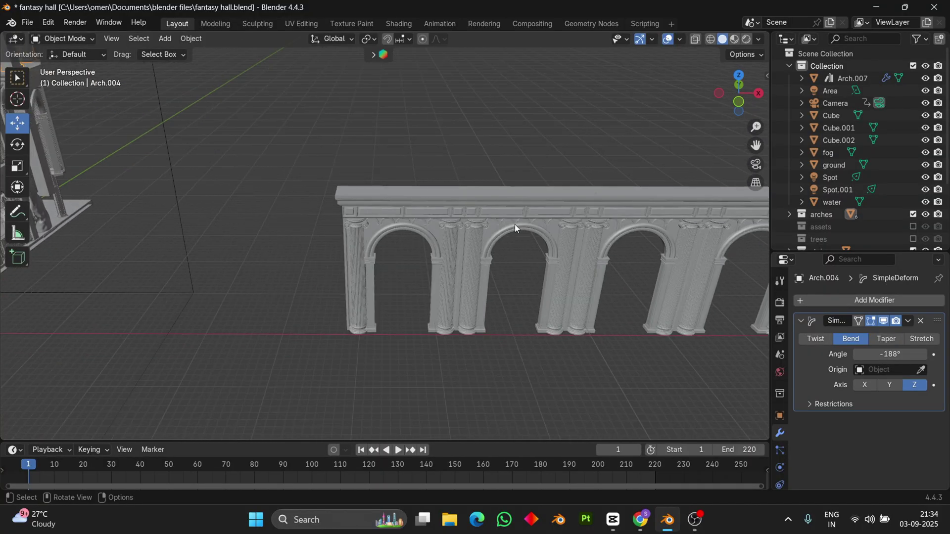
left_click(515, 224)
scroll(515, 224, "down", 4)
left_click(840, 300)
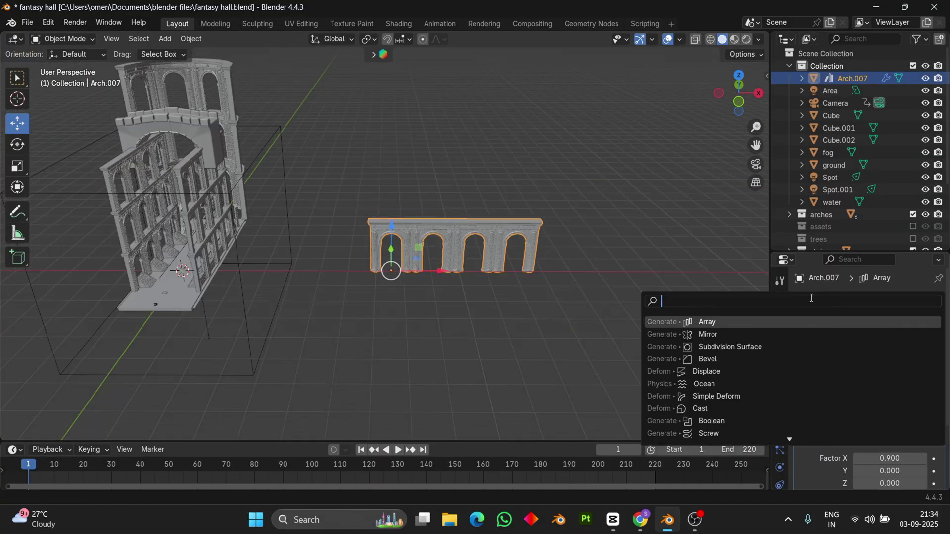
Add a Simple Deform modifier set to Bend on the Z axis at about 105°
type("simo")
key("Return")
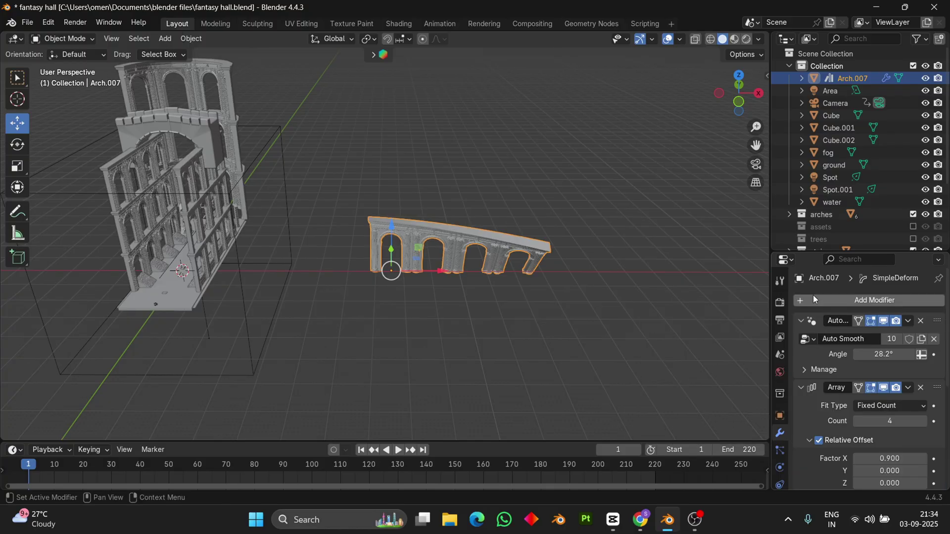
scroll(860, 412, "down", 5)
left_click(857, 420)
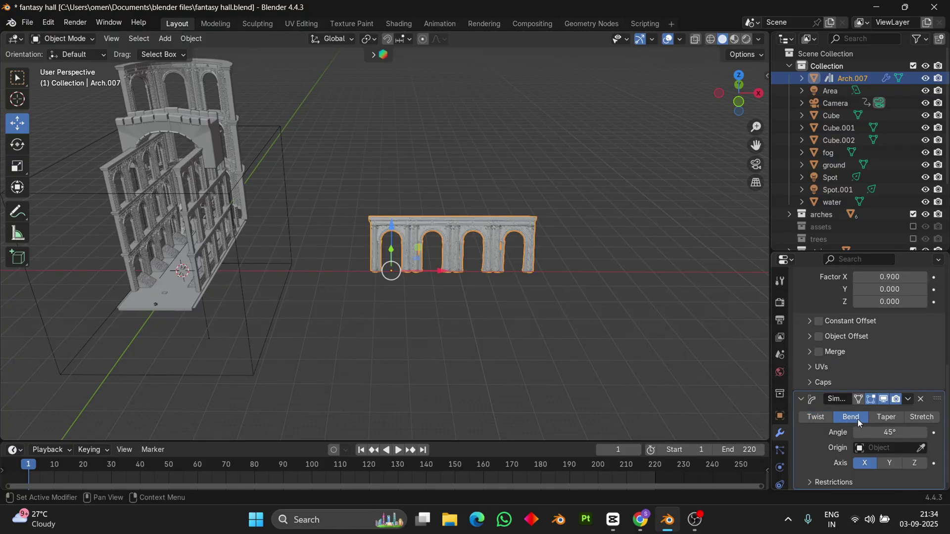
middle_click_drag(557, 281, 533, 364)
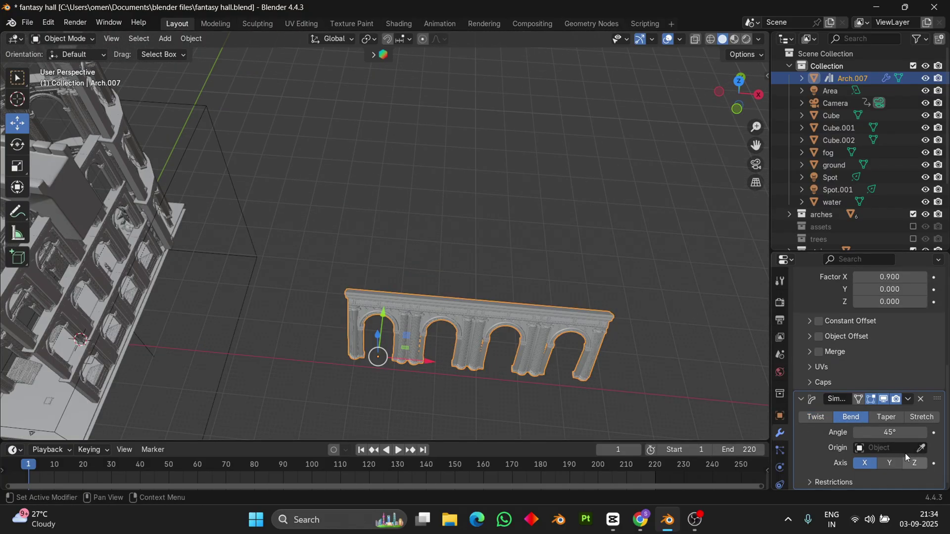
left_click(914, 463)
left_click_drag(890, 432, 921, 432)
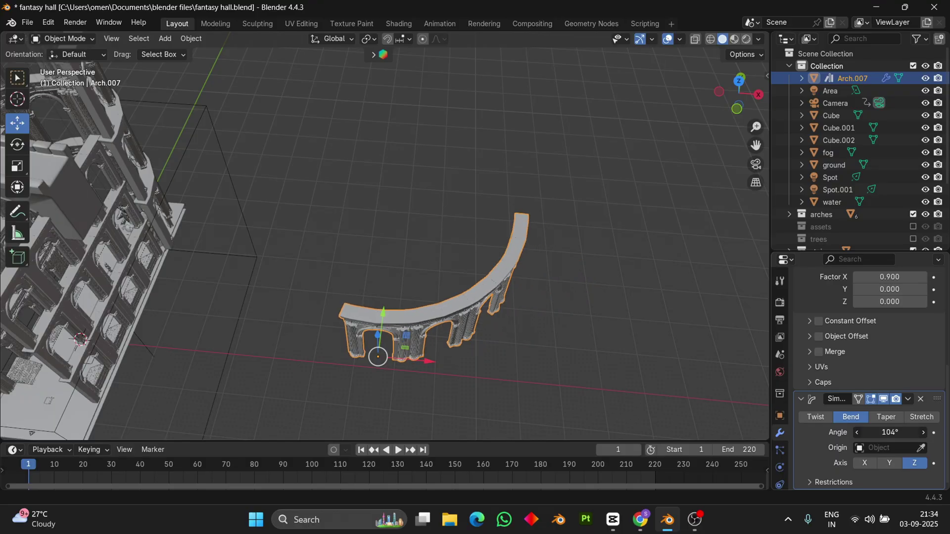
mouse_move(455, 344)
middle_mouse_down()
mouse_move(473, 324)
mouse_move(239, 333)
mouse_move(288, 322)
mouse_move(480, 326)
mouse_move(498, 277)
mouse_move(532, 289)
mouse_move(486, 291)
mouse_move(471, 327)
mouse_move(444, 329)
mouse_move(512, 328)
middle_mouse_up()
Deselect the arcade, orbit around the hall and select Temple Stairs.006
left_click(472, 328)
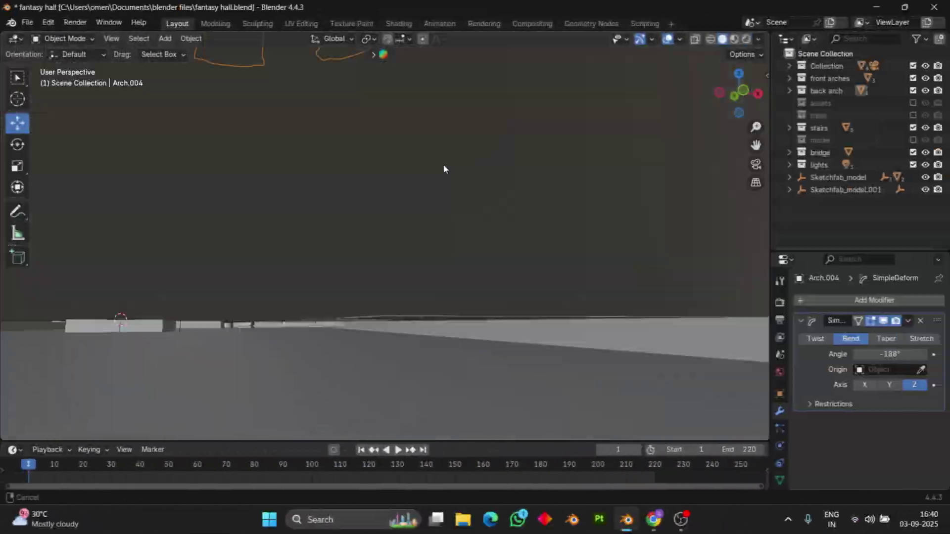
mouse_move(444, 164)
middle_mouse_down()
mouse_move(491, 266)
mouse_move(566, 310)
mouse_move(529, 307)
mouse_move(559, 331)
mouse_move(549, 330)
middle_mouse_up()
left_click(549, 304)
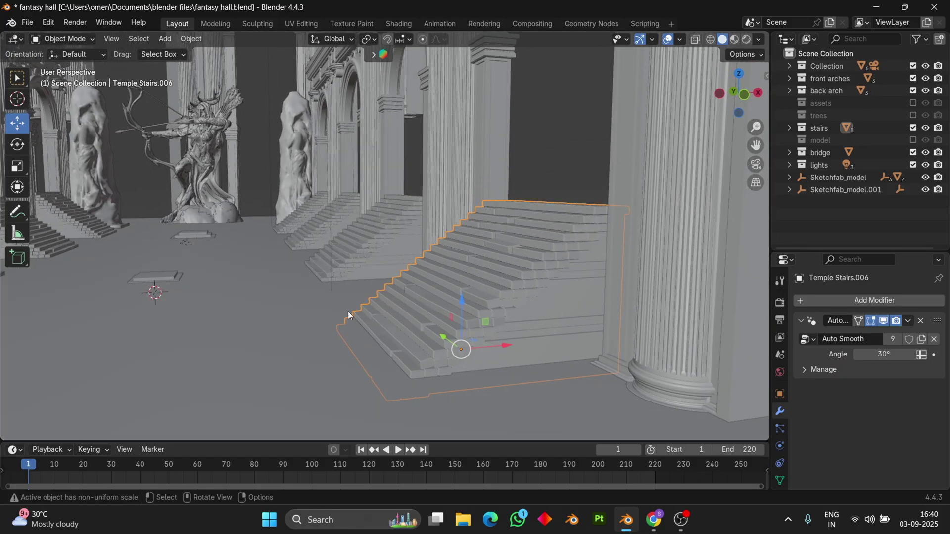
Orbit around the stairs, select the water floor and hide it with H
middle_click_drag(349, 315, 265, 327)
scroll(266, 327, "down", 5)
scroll(280, 322, "down", 3)
scroll(311, 328, "down", 3)
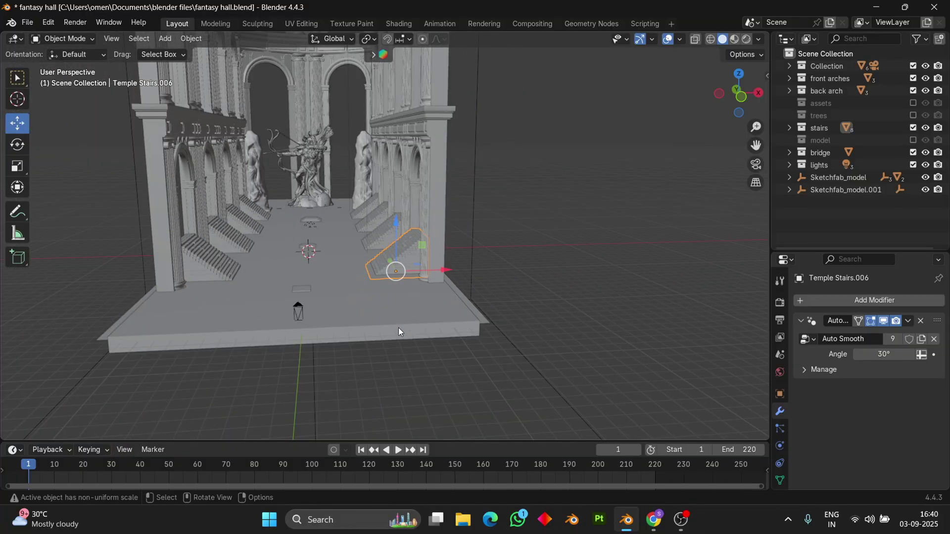
left_click(420, 306)
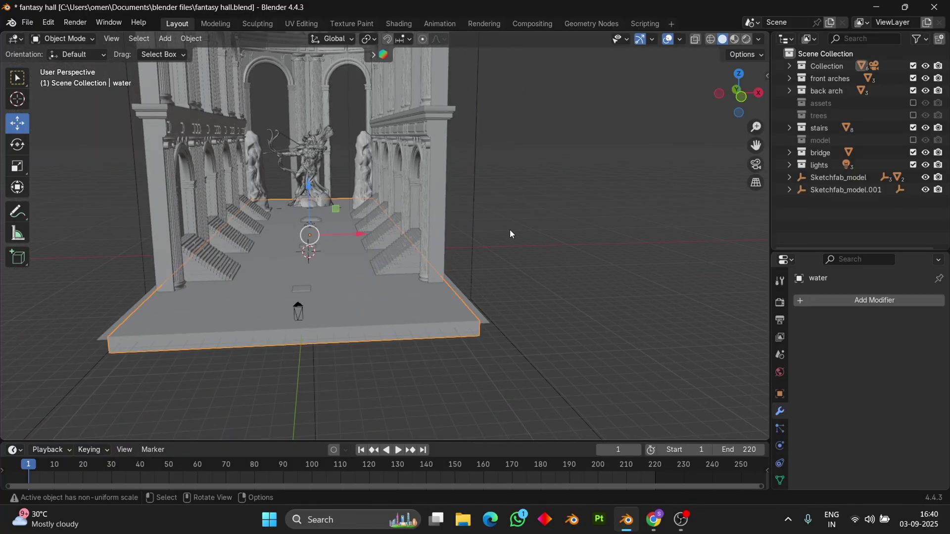
key("h")
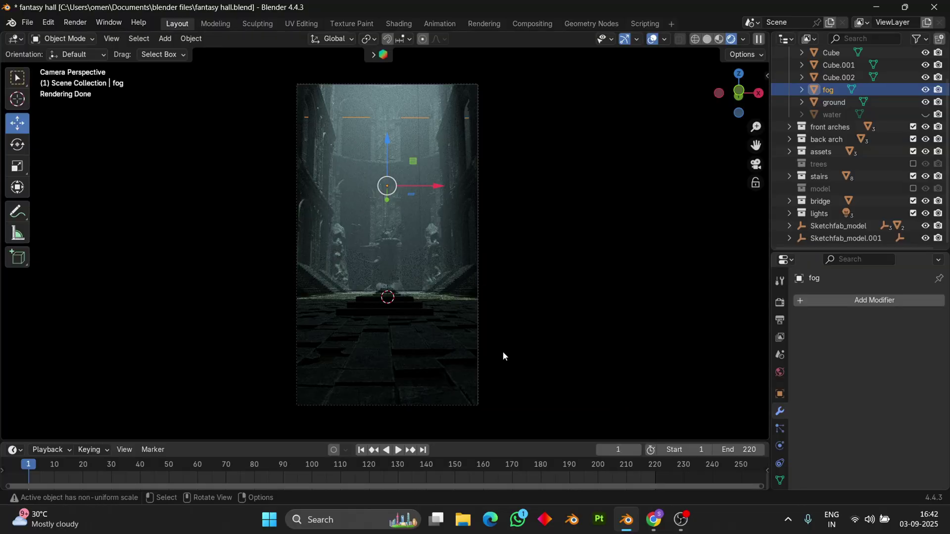
Switch to Solid shading, select Broken Tiles.001 and orbit out of camera view over the floor
key("z")
left_click(592, 307)
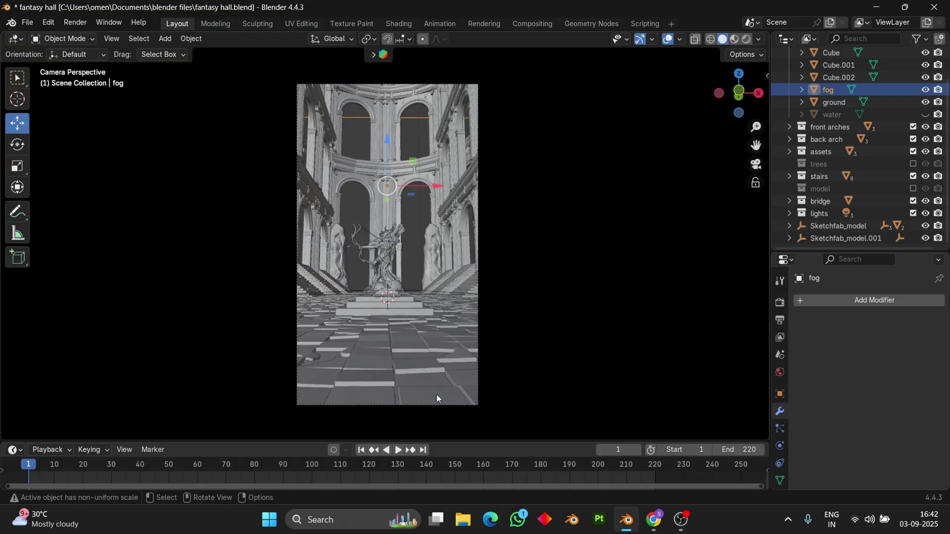
left_click(379, 329)
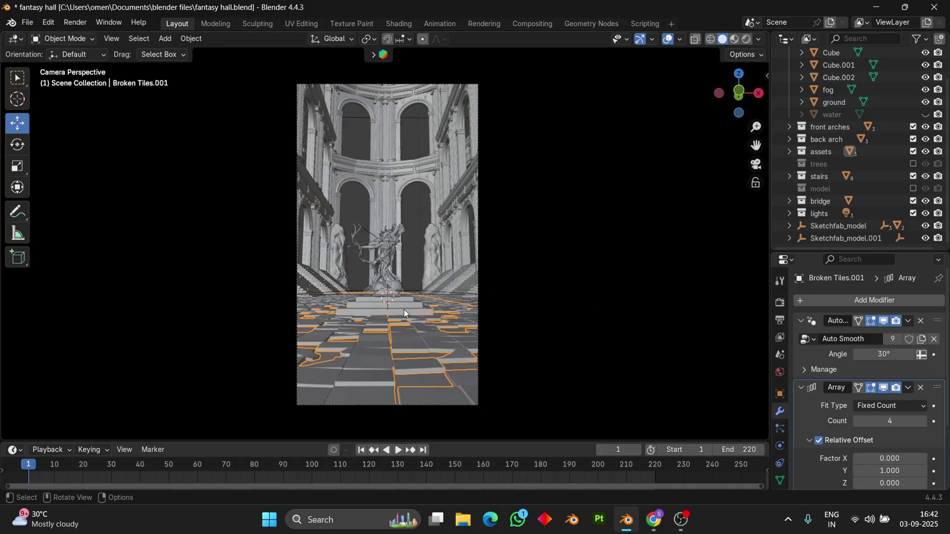
mouse_move(378, 349)
middle_mouse_down()
mouse_move(563, 340)
mouse_move(536, 340)
middle_mouse_up()
middle_click_drag(434, 282, 573, 266)
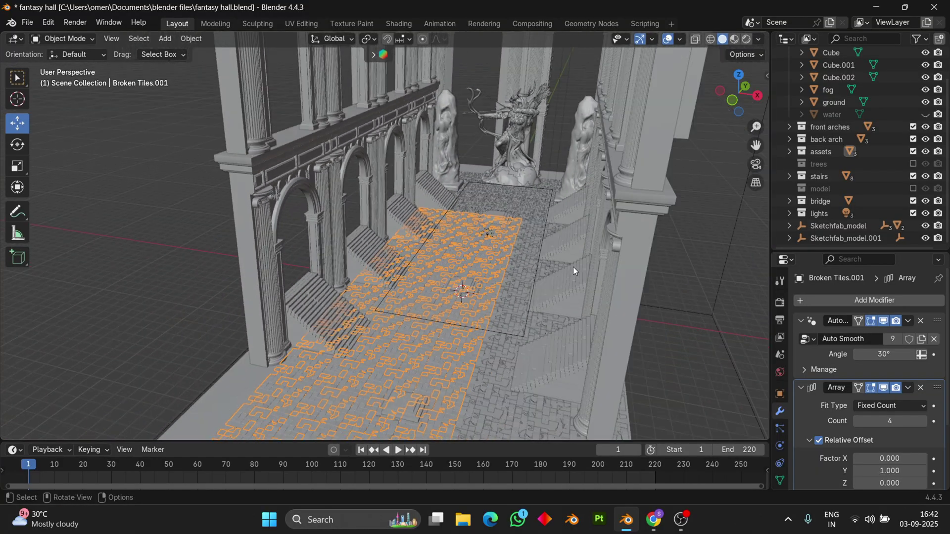
scroll(842, 132, "up", 3)
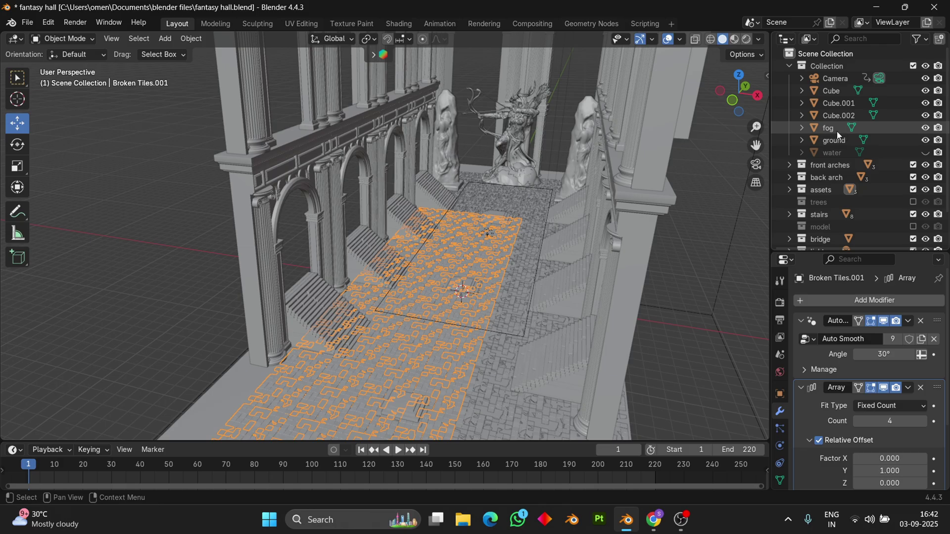
Select the water floor and switch to Rendered shading, toggling local view around it
middle_click_drag(613, 227, 592, 262)
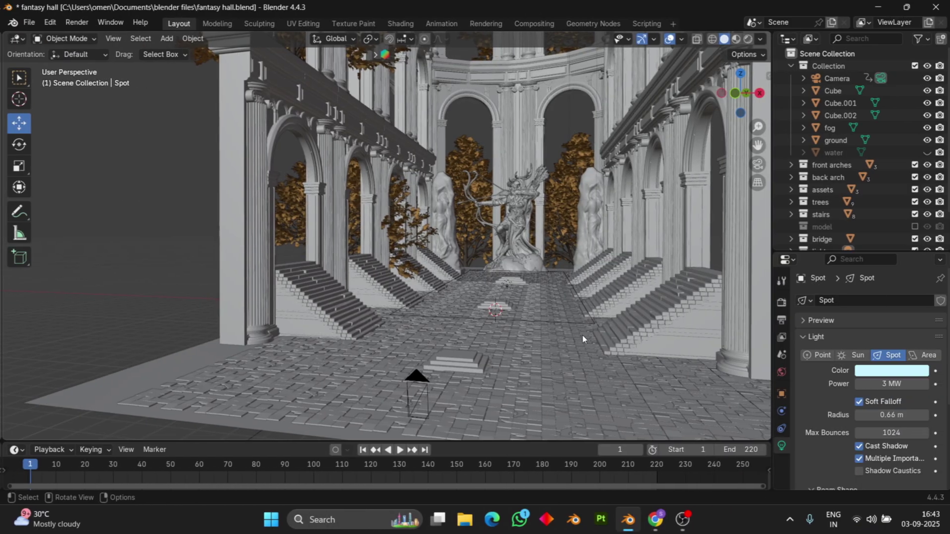
left_click(550, 328)
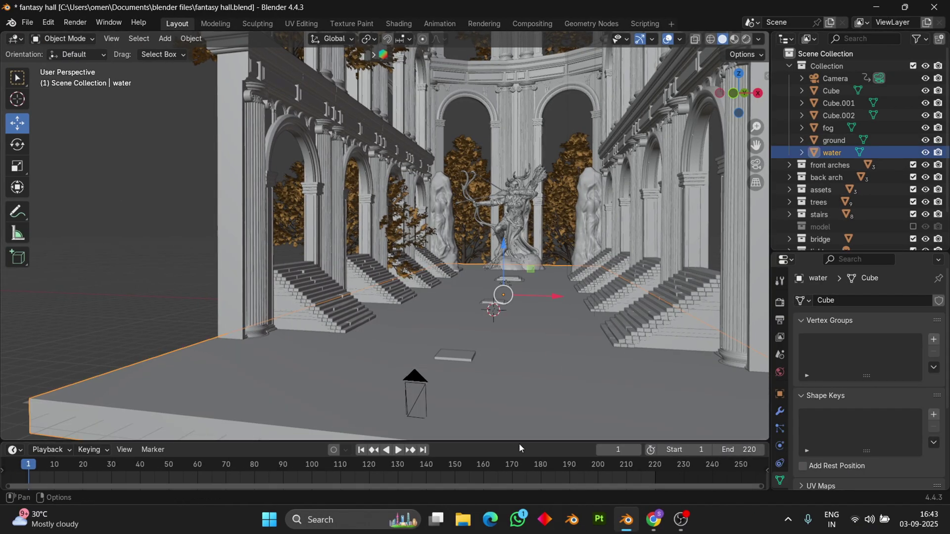
key("z")
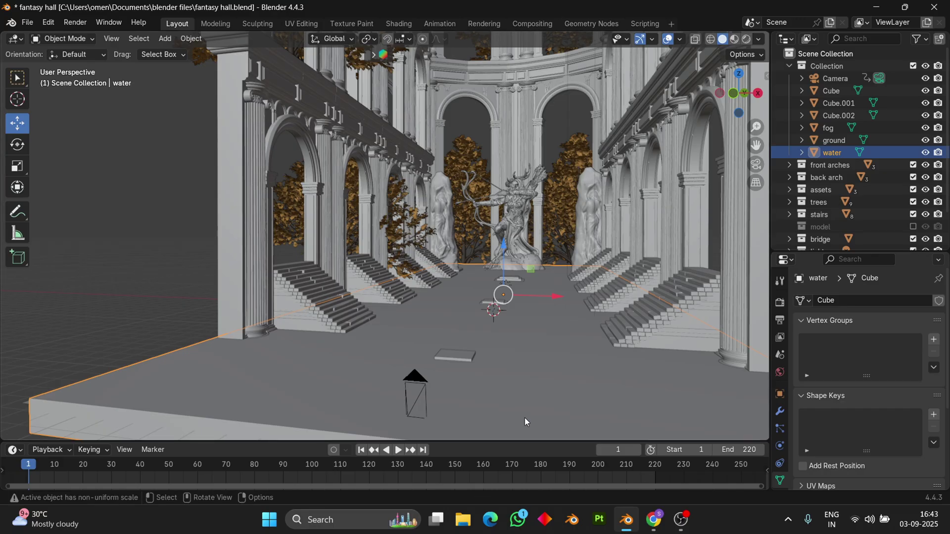
key("KP_Divide")
key("z")
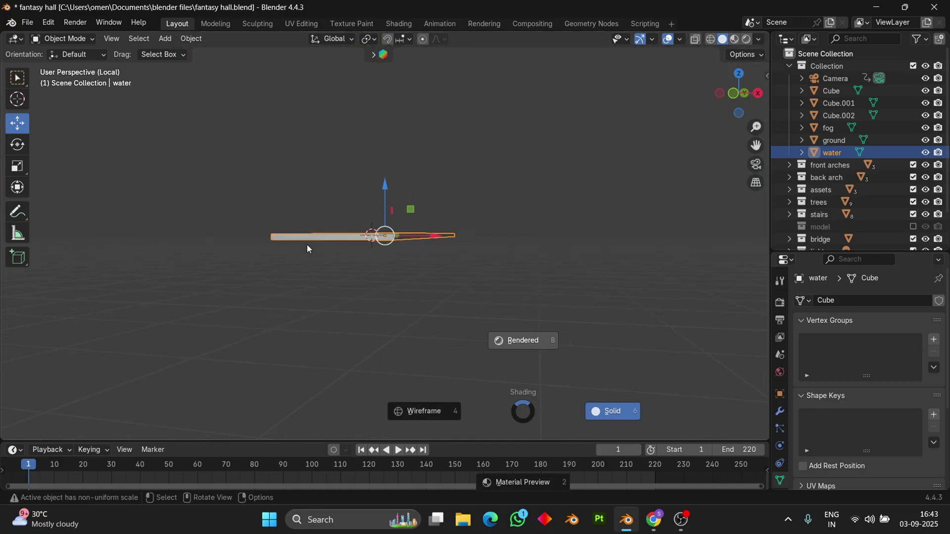
left_click(533, 282)
key("KP_Divide")
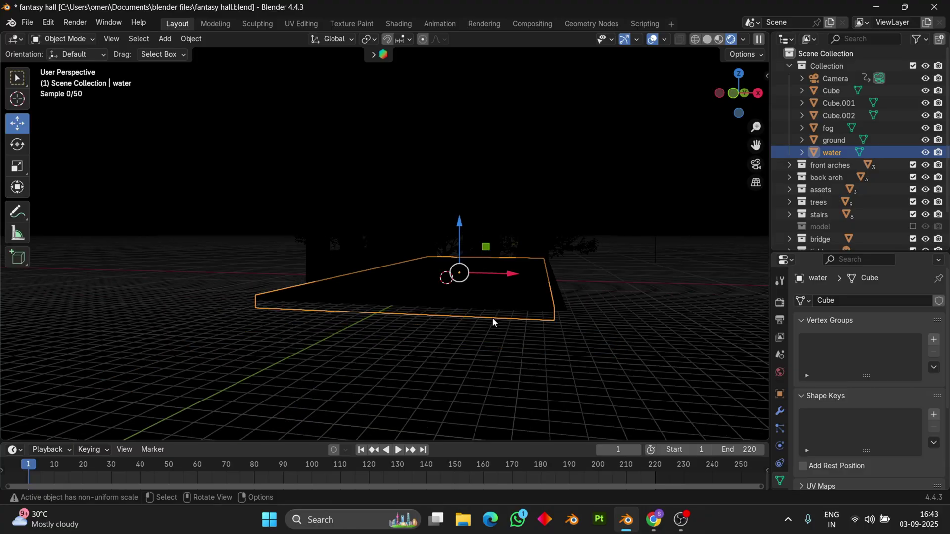
Select the fog to inspect it, reselect the water and enlarge the lower editor area
left_click(509, 352)
mouse_move(510, 352)
middle_mouse_down()
mouse_move(669, 334)
mouse_move(524, 340)
middle_mouse_up()
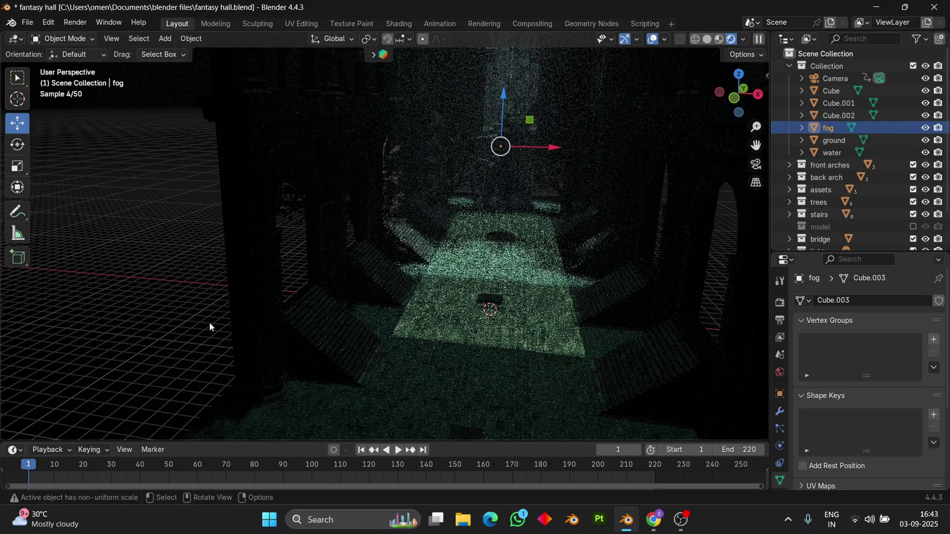
mouse_move(210, 322)
middle_mouse_down()
mouse_move(414, 351)
mouse_move(491, 325)
mouse_move(496, 353)
mouse_move(536, 313)
middle_mouse_up()
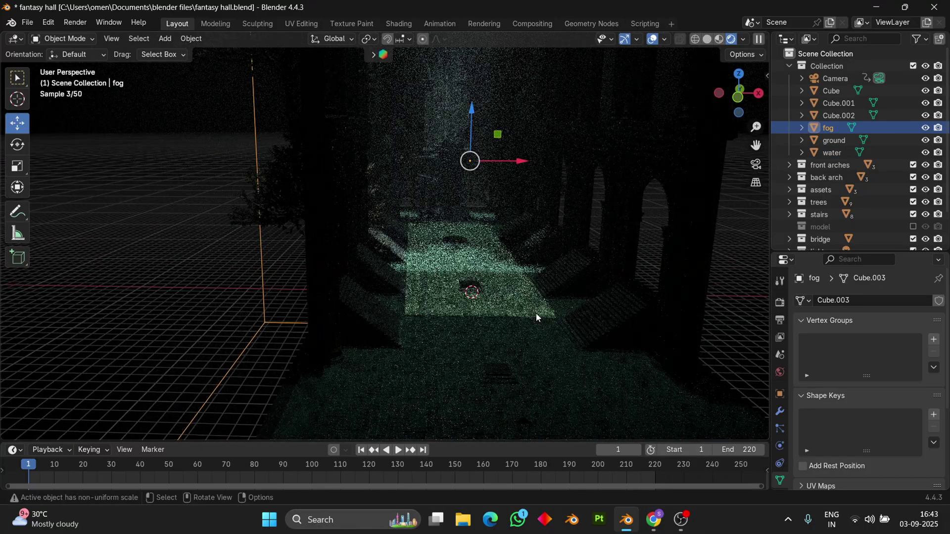
left_click(821, 153)
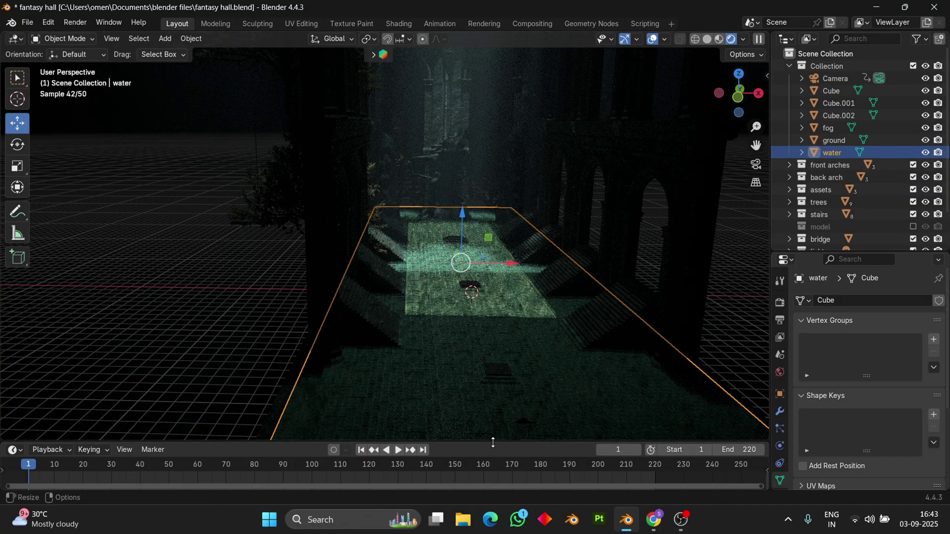
mouse_move(494, 442)
left_mouse_down()
mouse_move(539, 371)
mouse_move(520, 347)
left_mouse_up()
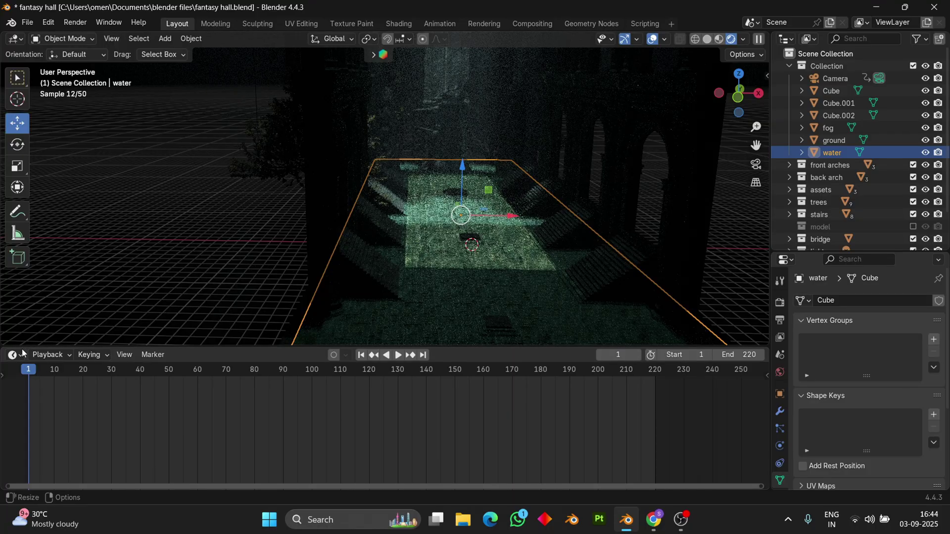
left_click(19, 354)
Show the water material in the Shader Editor, fit its nodes and move the Light Path node left
left_click(35, 299)
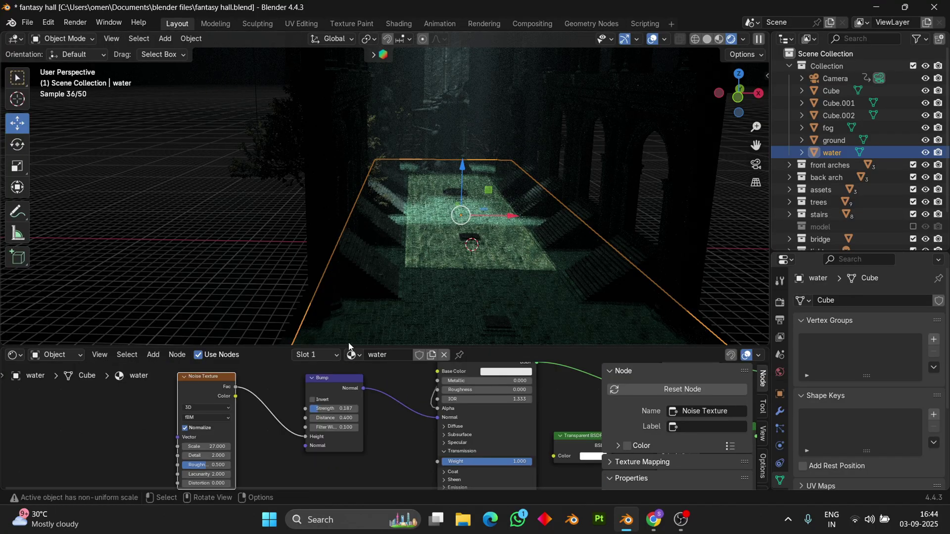
left_click_drag(349, 345, 421, 258)
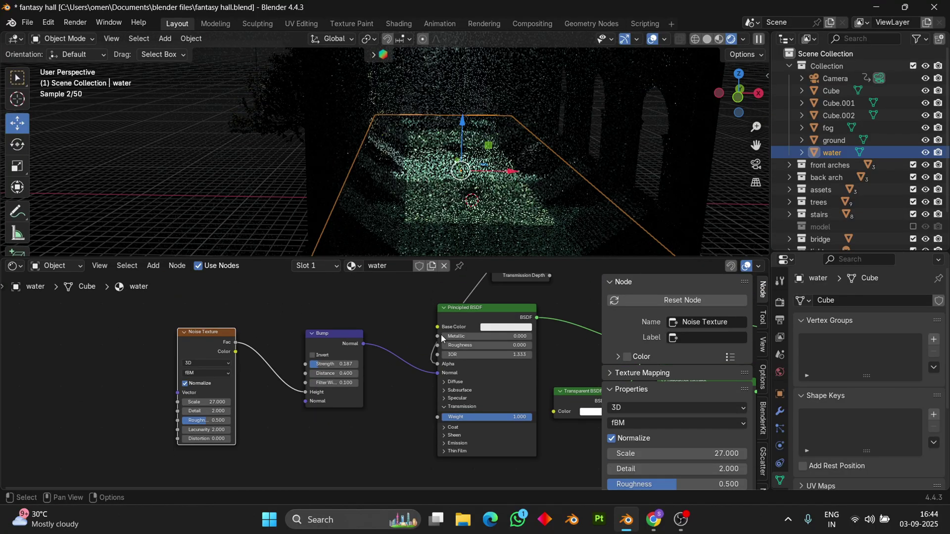
key("n")
key("Home")
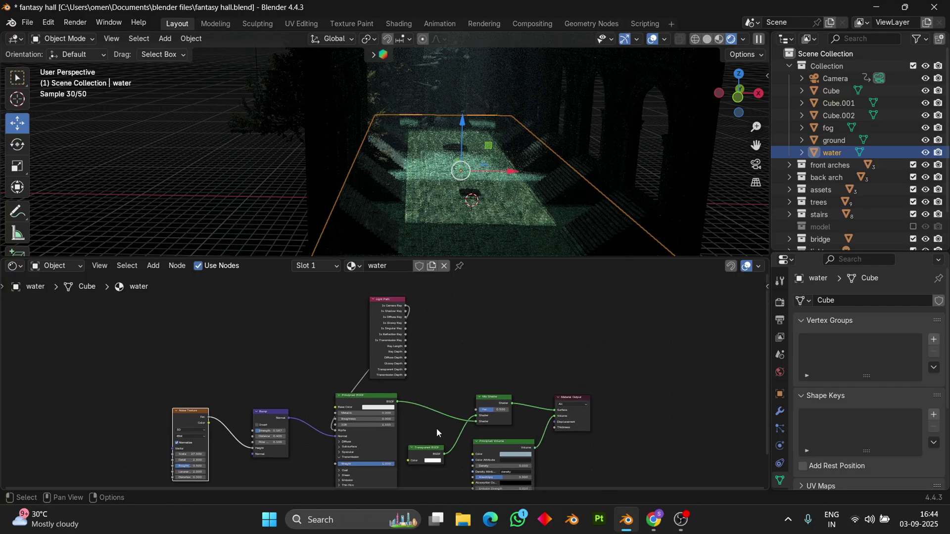
left_click_drag(377, 311, 273, 310)
middle_click_drag(452, 405, 448, 345)
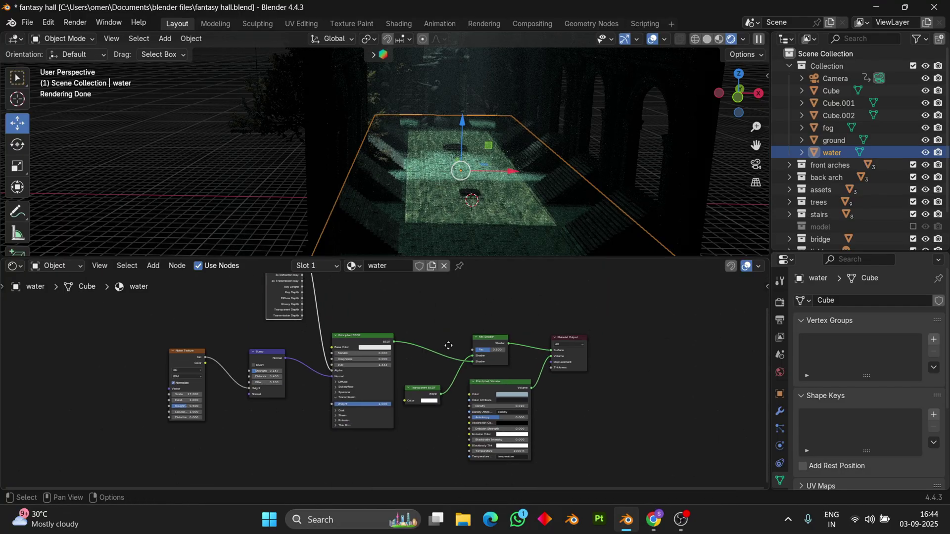
Review the water's Mix Shader and Principled Volume nodes while orbiting the rendered water
middle_click_drag(557, 171, 539, 211)
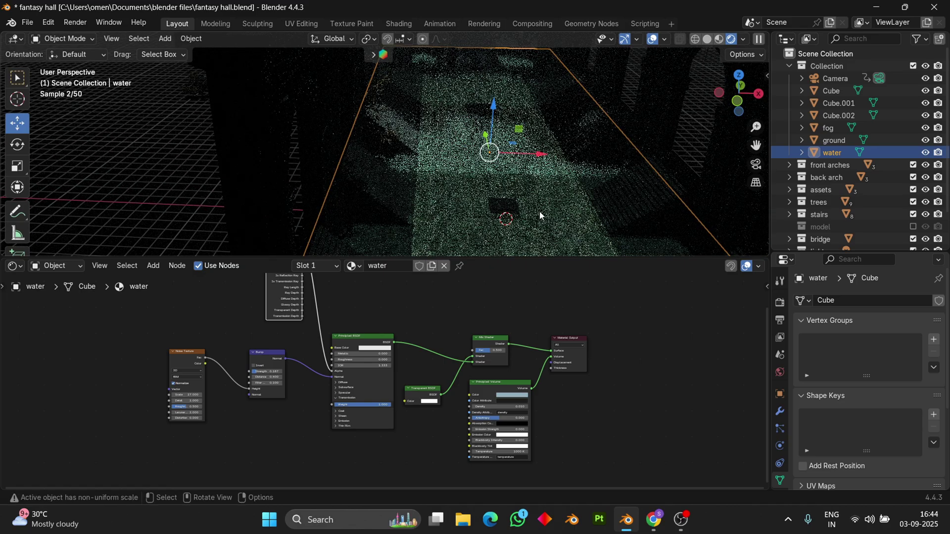
scroll(477, 409, "up", 2)
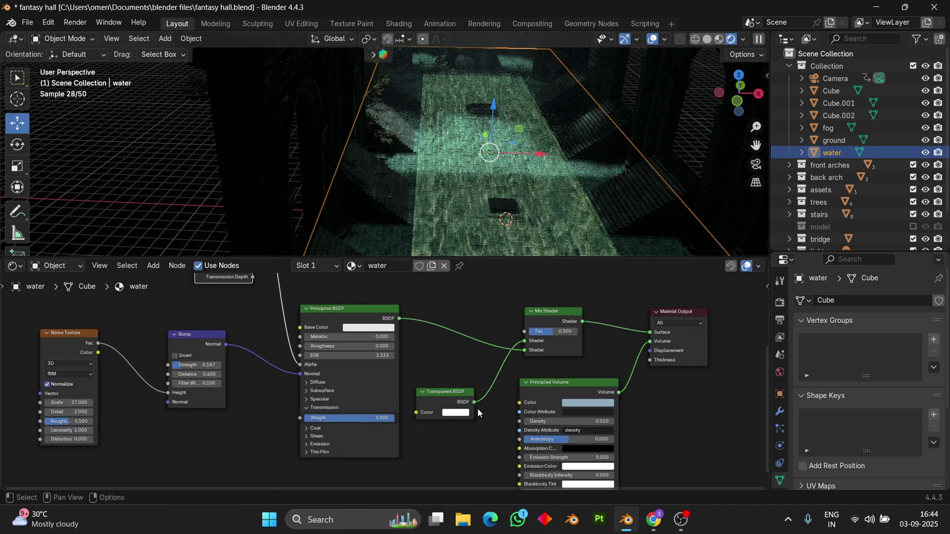
middle_click_drag(627, 445, 453, 423)
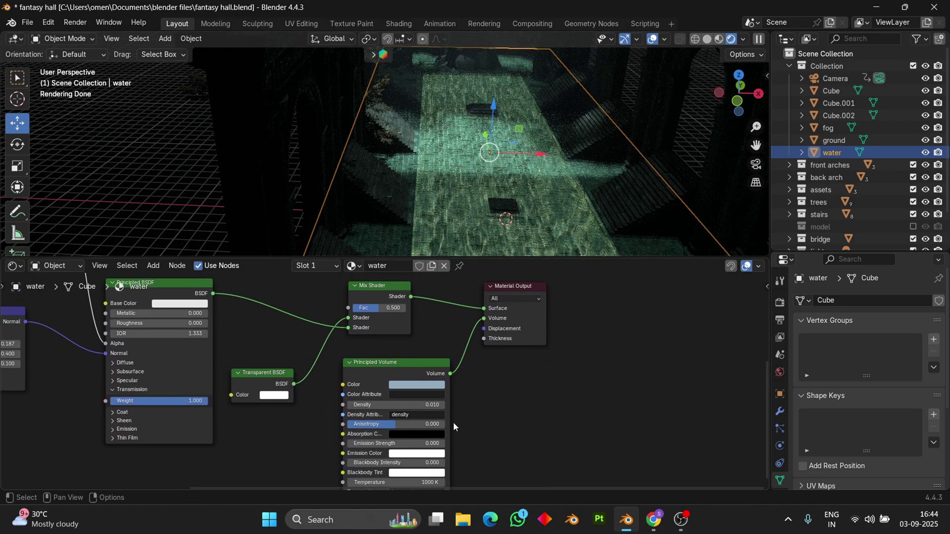
scroll(313, 348, "down", 3)
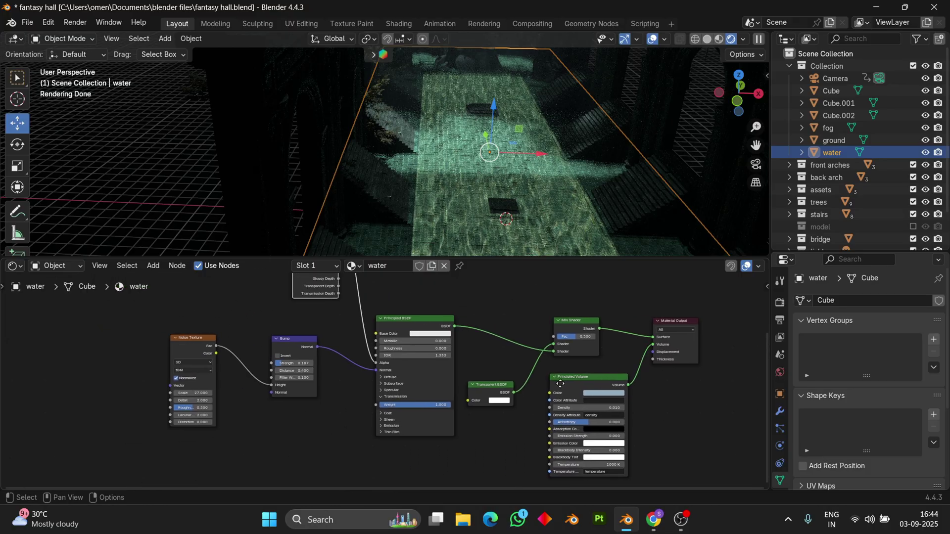
scroll(568, 384, "up", 4)
scroll(535, 398, "up", 5, "ctrl")
middle_click_drag(551, 424, 367, 441)
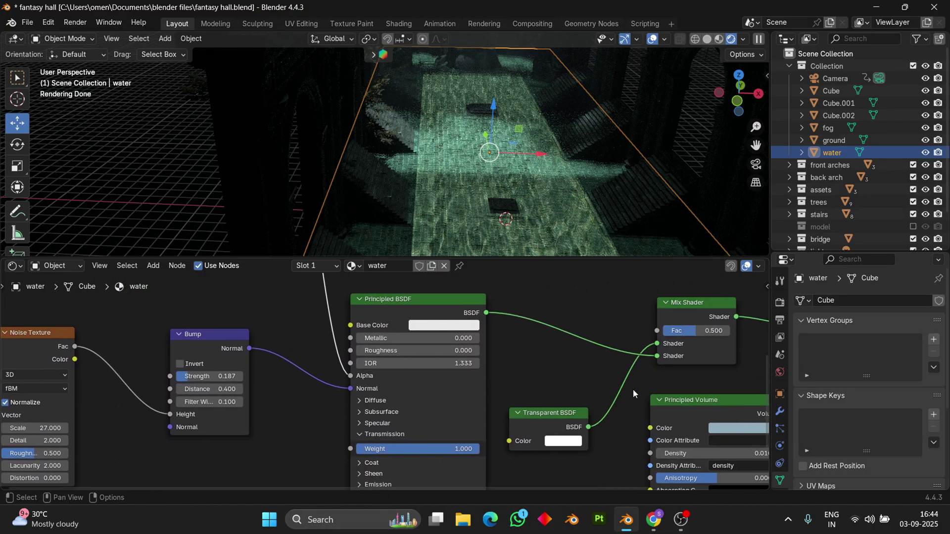
scroll(284, 424, "down", 1)
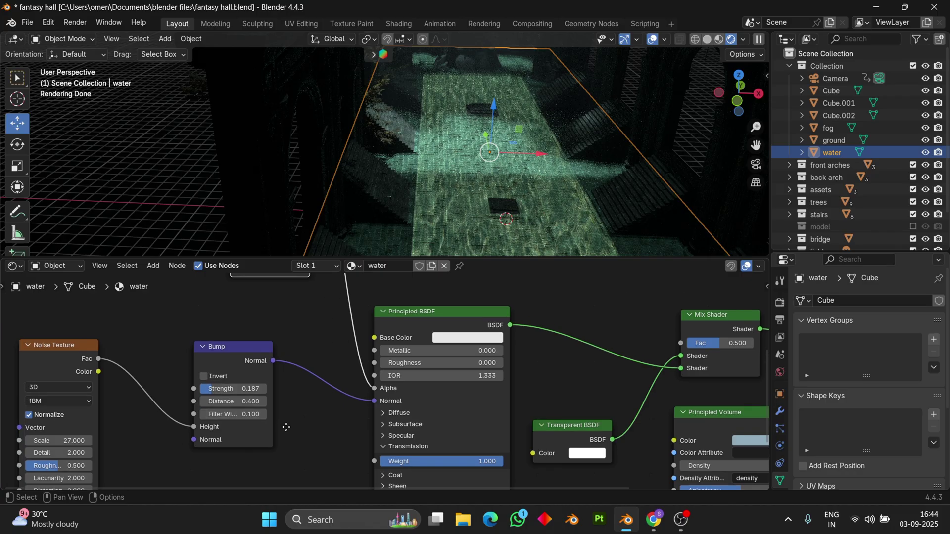
scroll(369, 408, "down", 1)
scroll(462, 444, "up", 2)
scroll(455, 420, "down", 4, "ctrl")
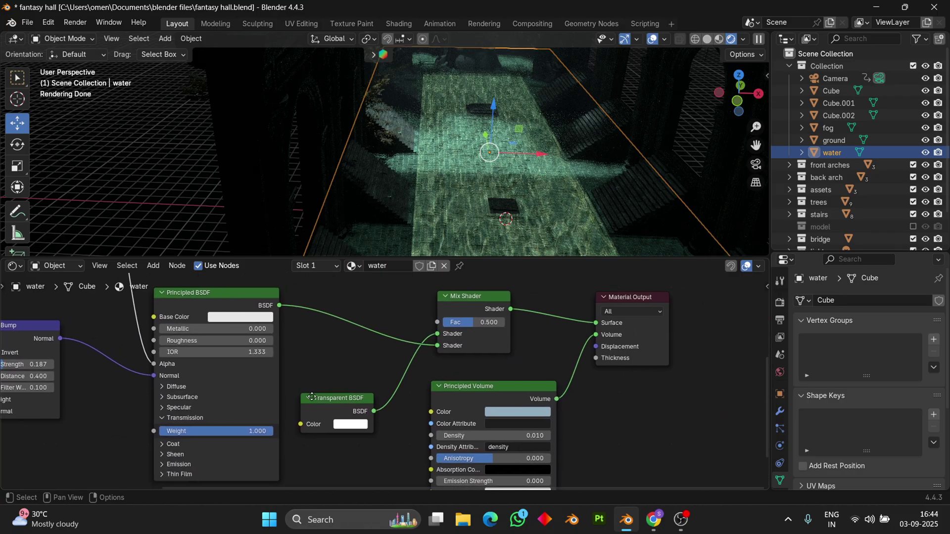
scroll(448, 393, "down", 2)
mouse_move(589, 155)
middle_mouse_down()
mouse_move(560, 201)
mouse_move(574, 231)
mouse_move(495, 202)
mouse_move(483, 165)
middle_mouse_up()
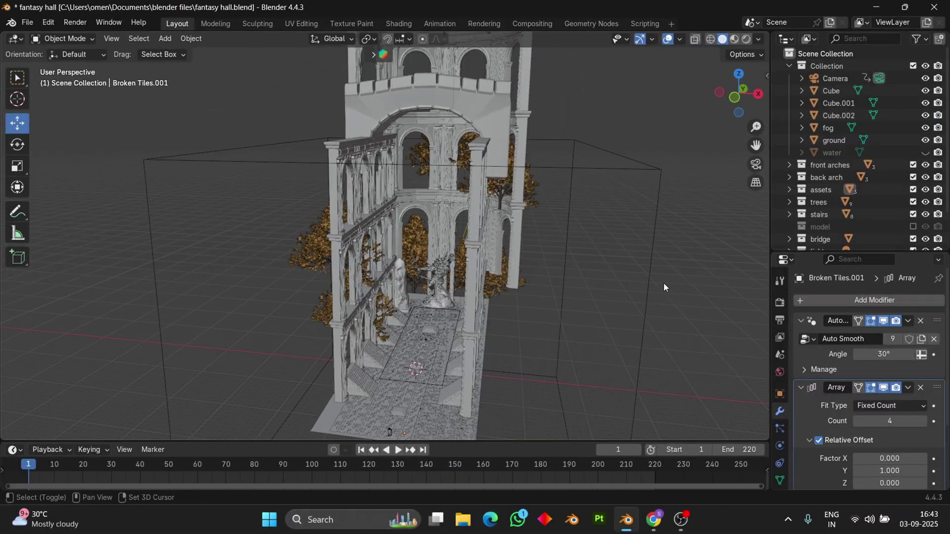
Orbit above the temple, select the spot light and show its light settings
scroll(470, 212, "down", 4)
mouse_move(470, 213)
middle_mouse_down()
mouse_move(604, 185)
mouse_move(435, 123)
middle_mouse_up()
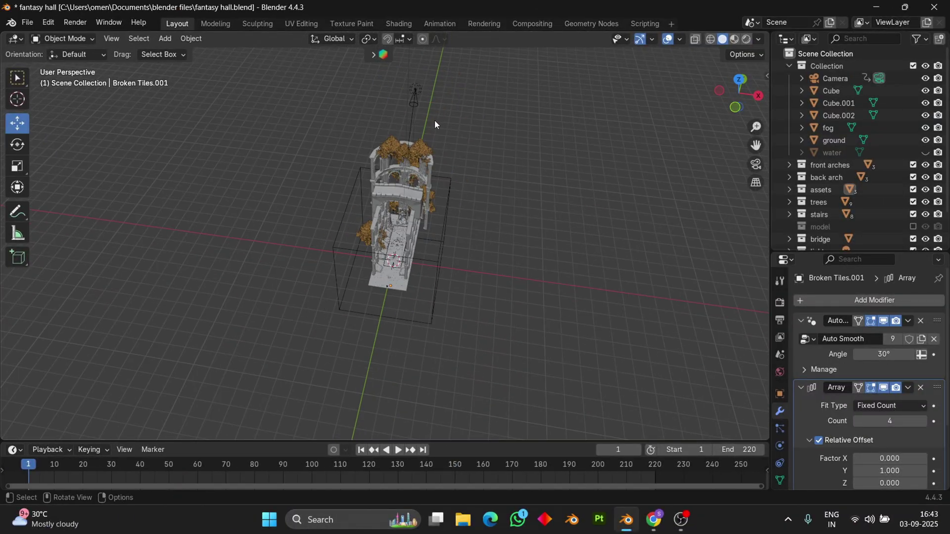
mouse_move(485, 101)
middle_mouse_down()
mouse_move(477, 88)
mouse_move(616, 138)
mouse_move(611, 131)
mouse_move(631, 293)
mouse_move(585, 266)
mouse_move(448, 86)
middle_mouse_up()
scroll(477, 88, "up", 3)
left_click(448, 87)
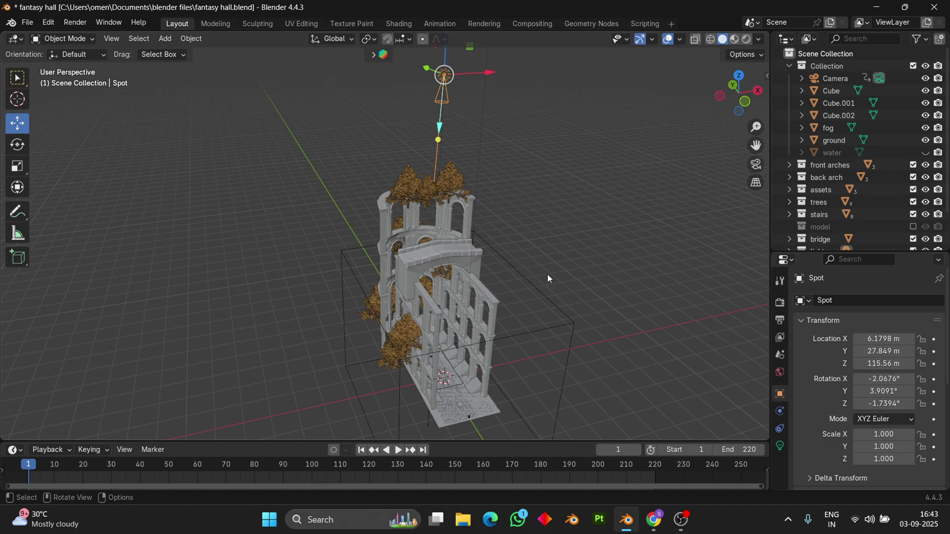
key("z")
left_click(780, 446)
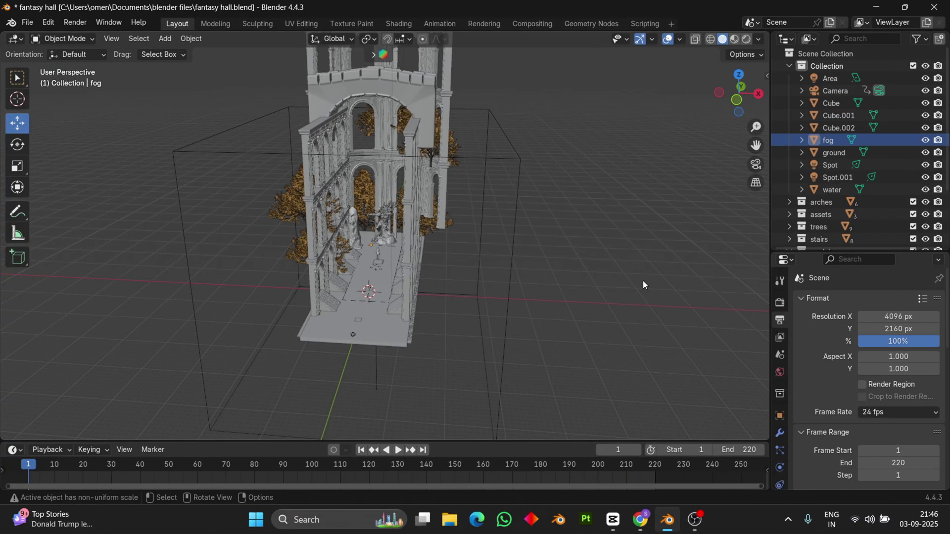
Turn the timeline into a Shader Editor framing the fog's Volume Scatter (density 0.005, anisotropy 0.698)
mouse_move(480, 144)
middle_mouse_down()
mouse_move(574, 304)
mouse_move(508, 299)
middle_mouse_up()
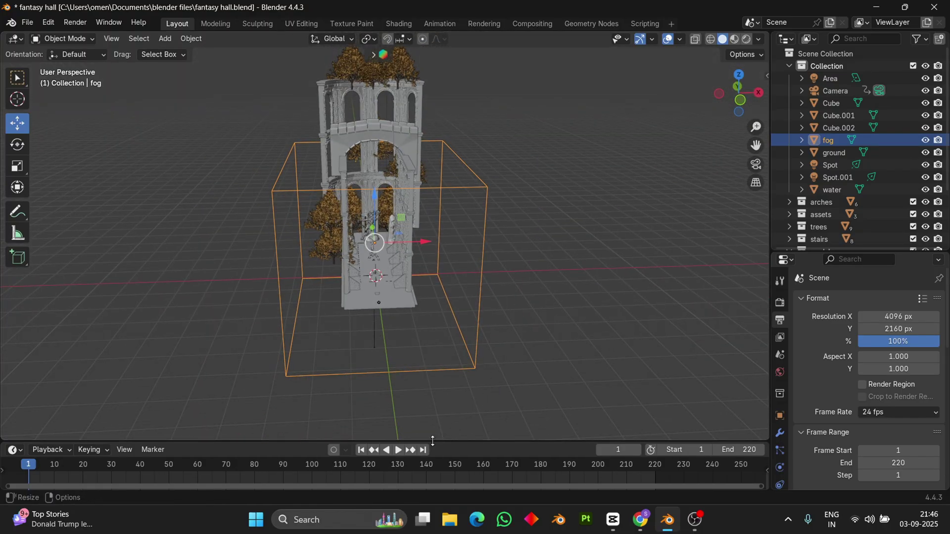
left_click_drag(30, 442, 31, 363)
left_click(13, 371)
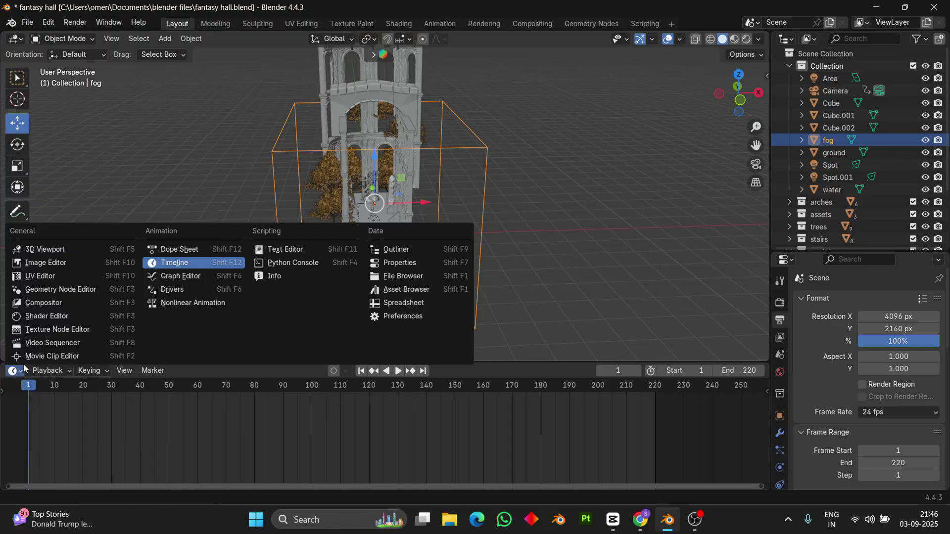
left_click(30, 317)
scroll(380, 438, "up", 2)
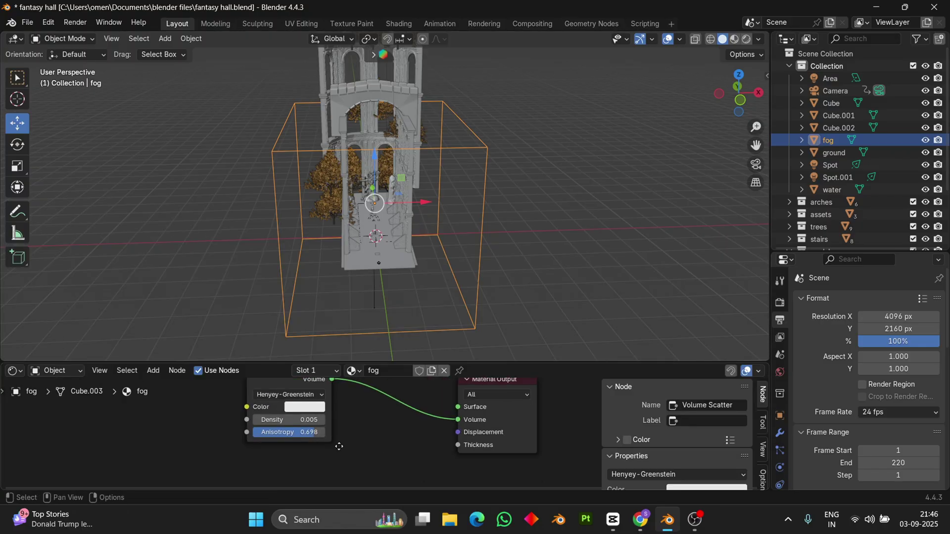
scroll(401, 431, "up", 1)
scroll(402, 432, "up", 1)
middle_click_drag(402, 432, 398, 473)
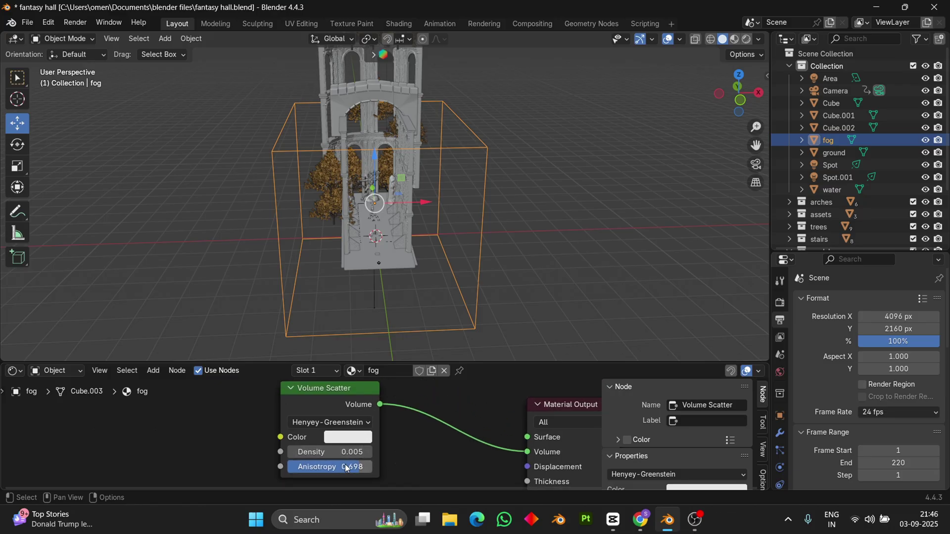
scroll(367, 458, "down", 1)
mouse_move(488, 271)
middle_mouse_down()
mouse_move(508, 277)
mouse_move(556, 235)
middle_mouse_up()
left_click(549, 223)
Preview in Rendered shading, toggle the fog's visibility off and on, and view through the camera
key("z")
left_click(535, 119)
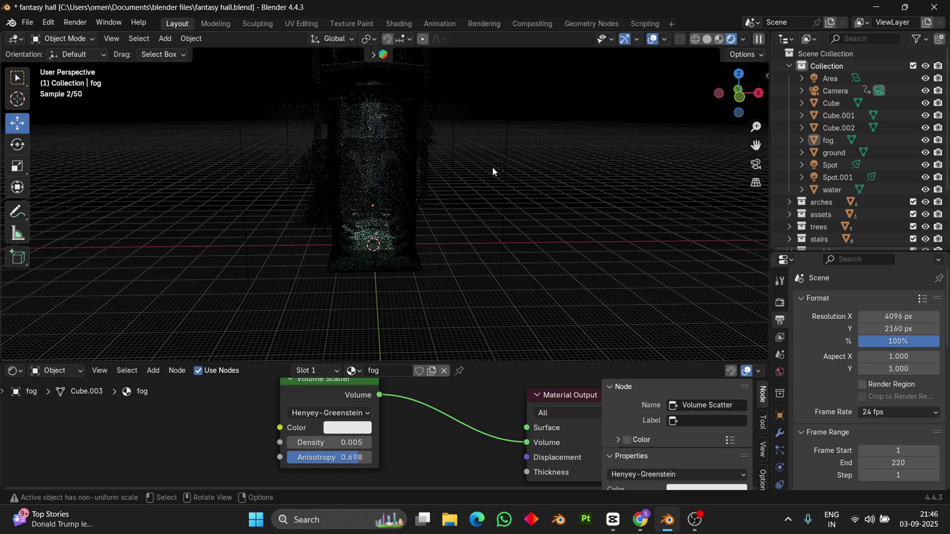
scroll(523, 116, "up", 2)
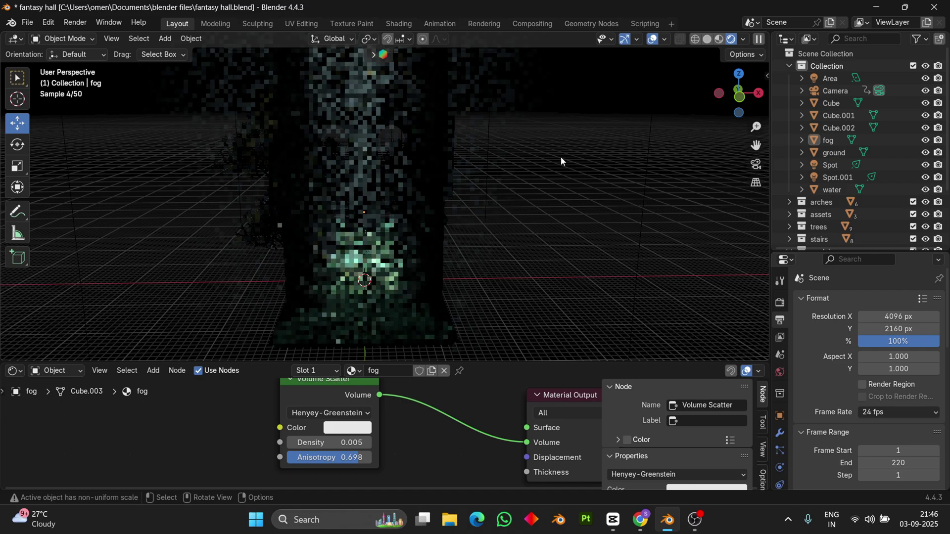
left_click(926, 141)
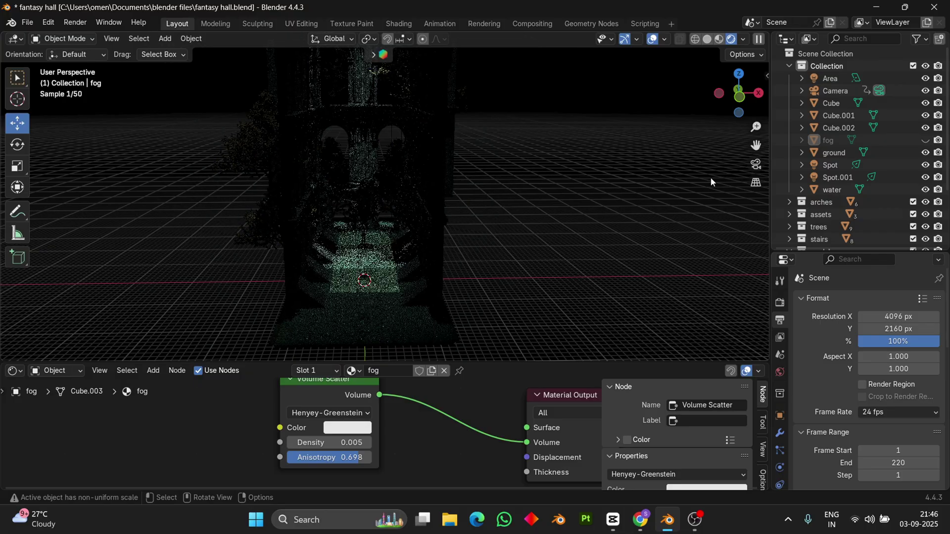
left_click(755, 164)
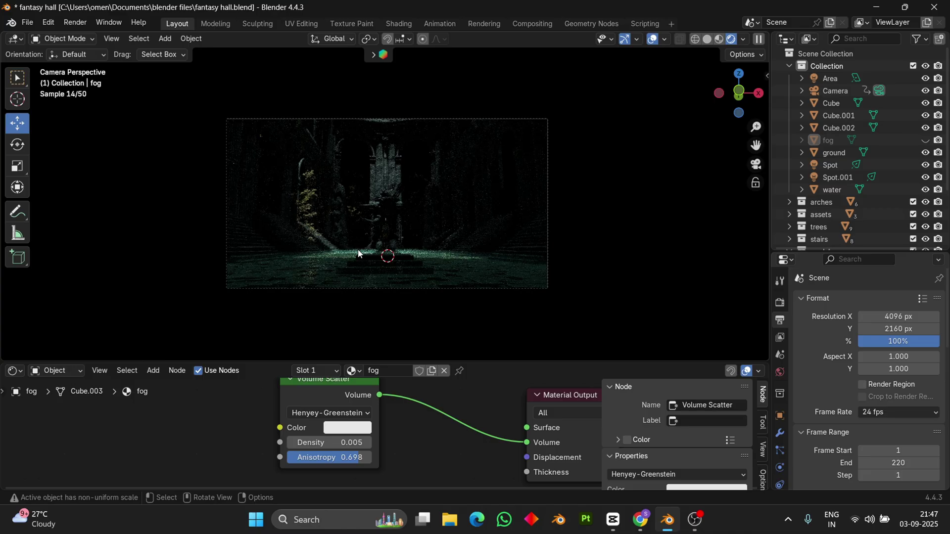
left_click(925, 141)
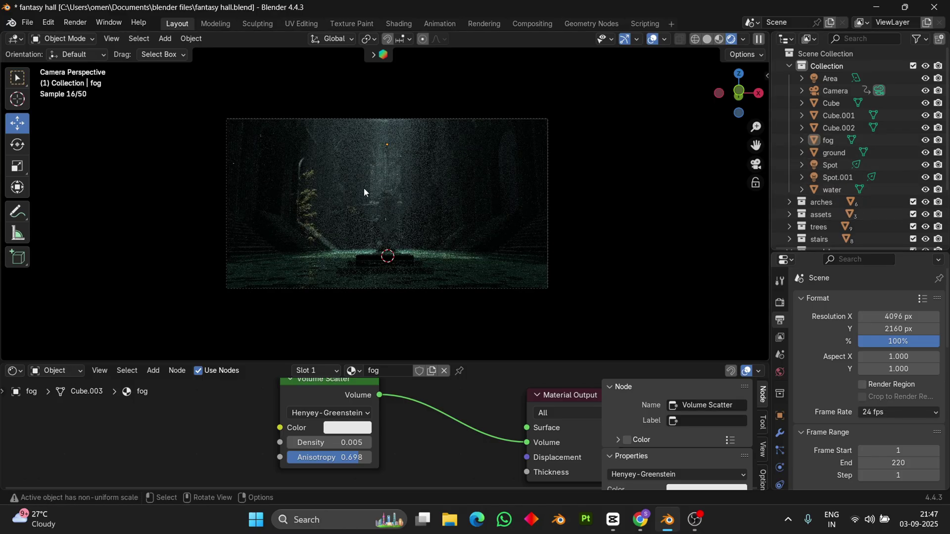
scroll(474, 261, "up", 1)
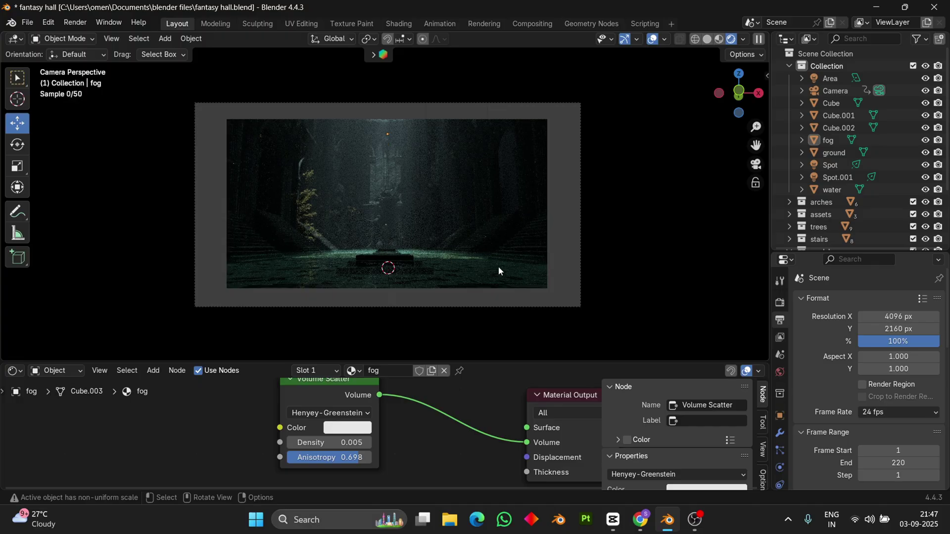
scroll(545, 252, "up", 1)
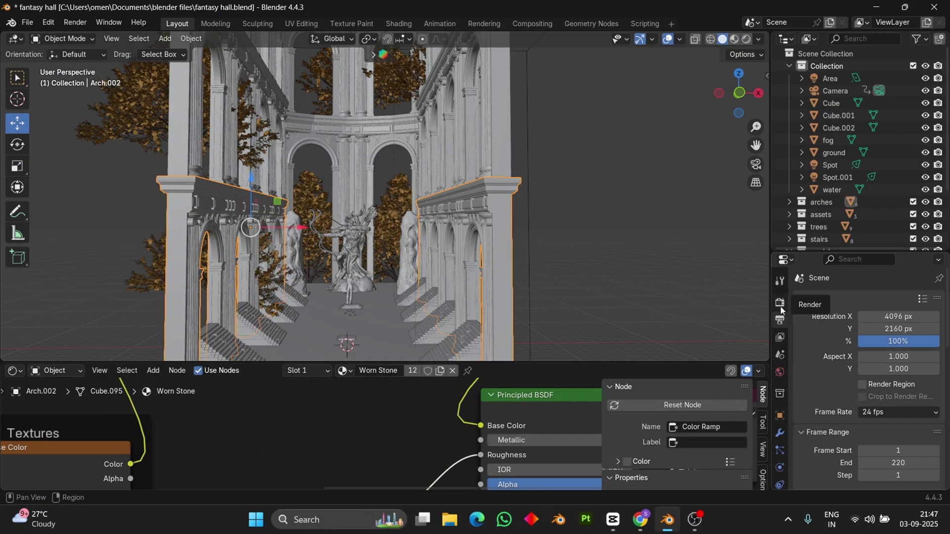
left_click(781, 309)
scroll(851, 315, "down", 3)
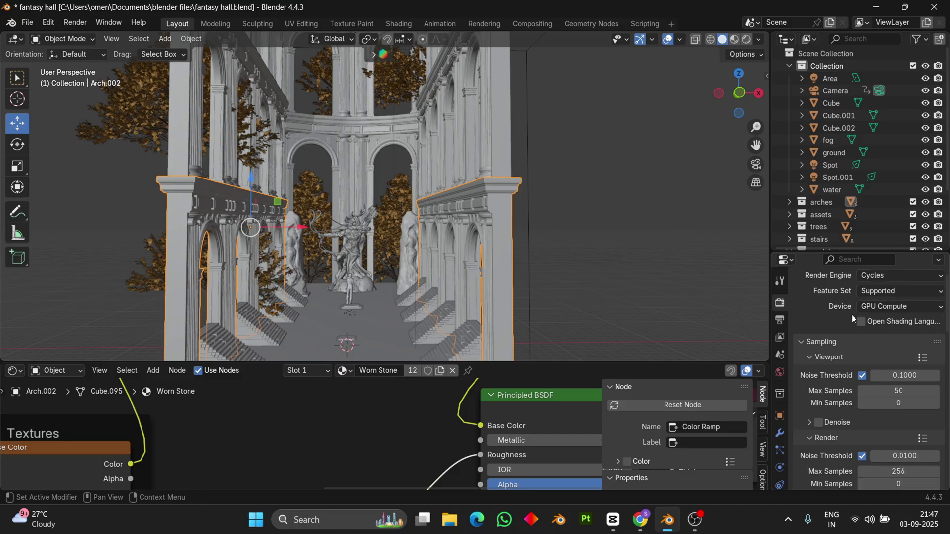
scroll(894, 304, "up", 3)
scroll(891, 371, "down", 2)
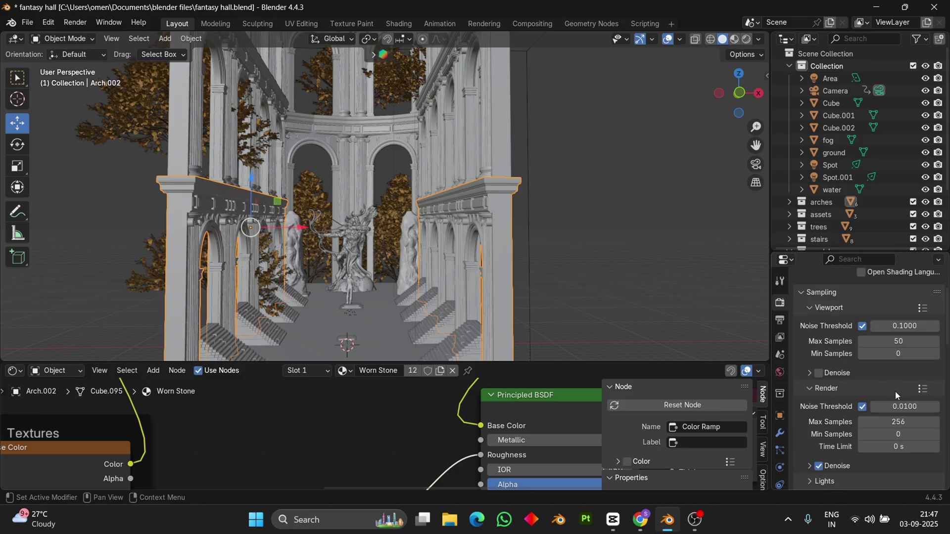
scroll(897, 406, "down", 2)
left_click(780, 323)
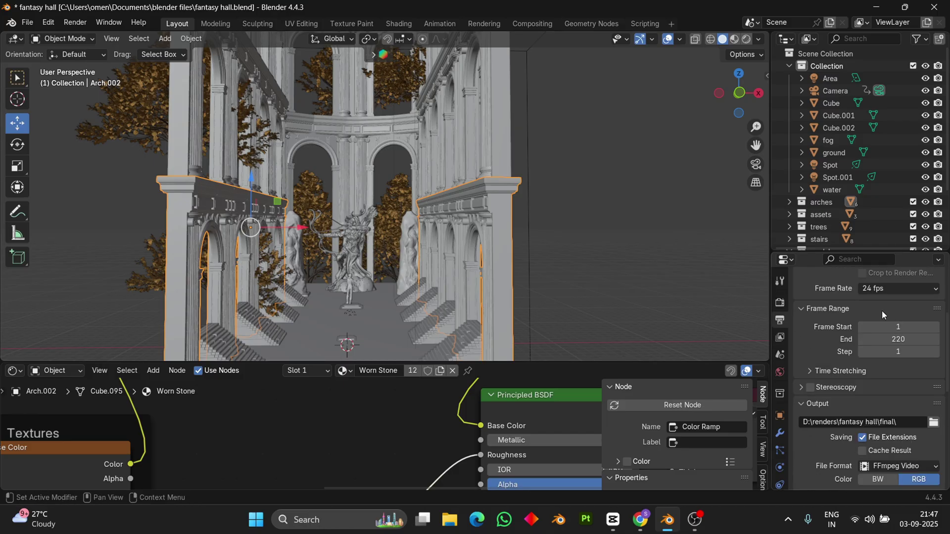
scroll(882, 311, "up", 3)
scroll(894, 309, "up", 2)
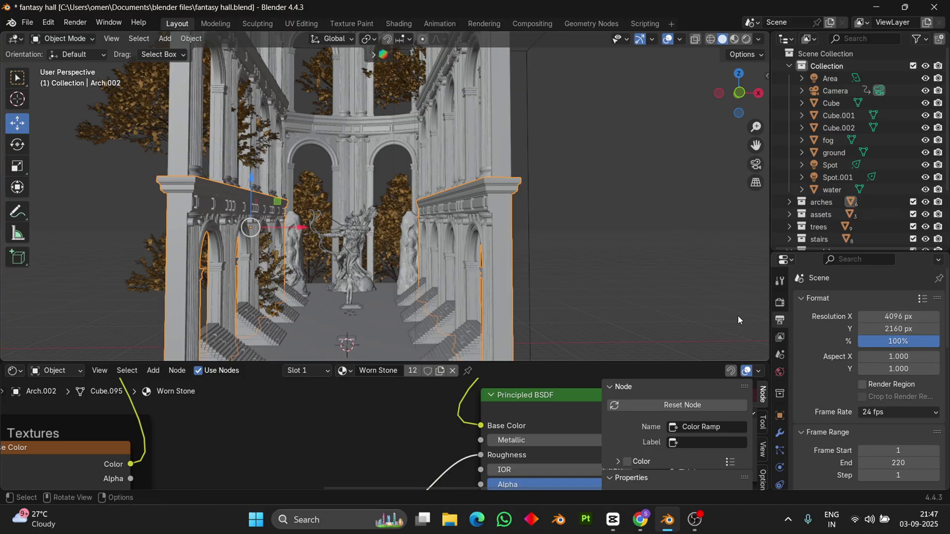